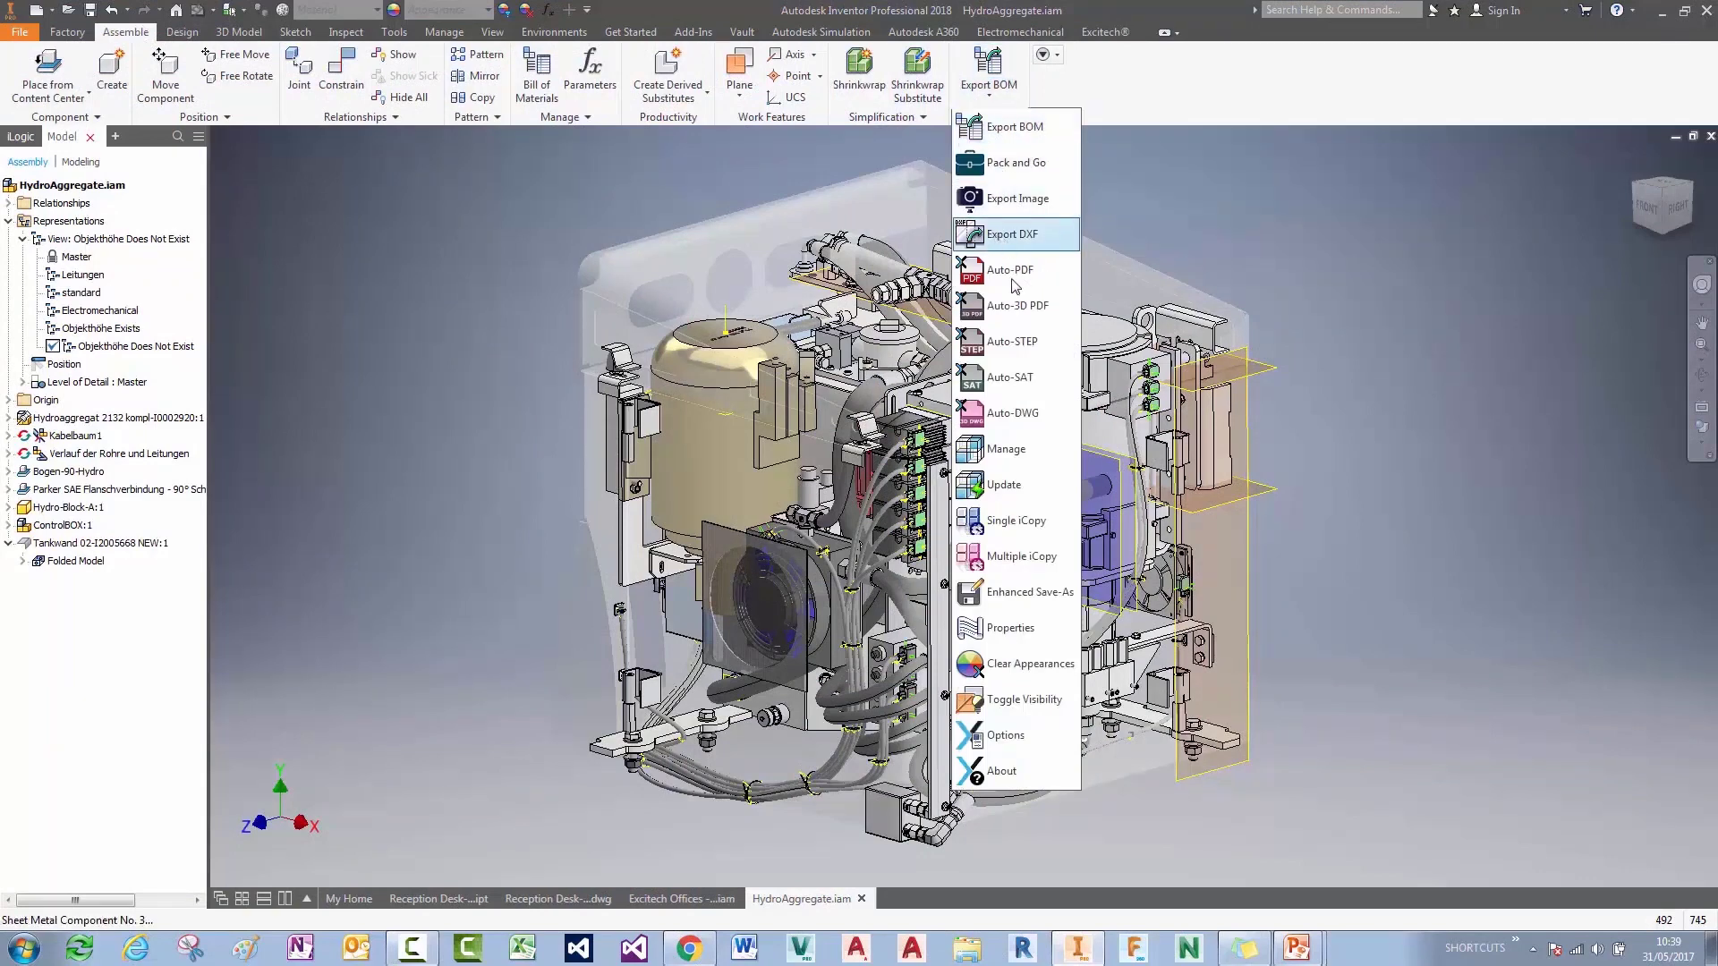
# Step: Launch Export DXF for HydroAggregate.iam's 38 sheet metal parts and move the dialog into place
pyautogui.click(1012, 235)
pyautogui.moveTo(852, 213); pyautogui.dragTo(665, 144)
pyautogui.moveTo(1295, 379)
pyautogui.mouseDown()
pyautogui.moveTo(1311, 614)
pyautogui.moveTo(1318, 374)
pyautogui.mouseUp()
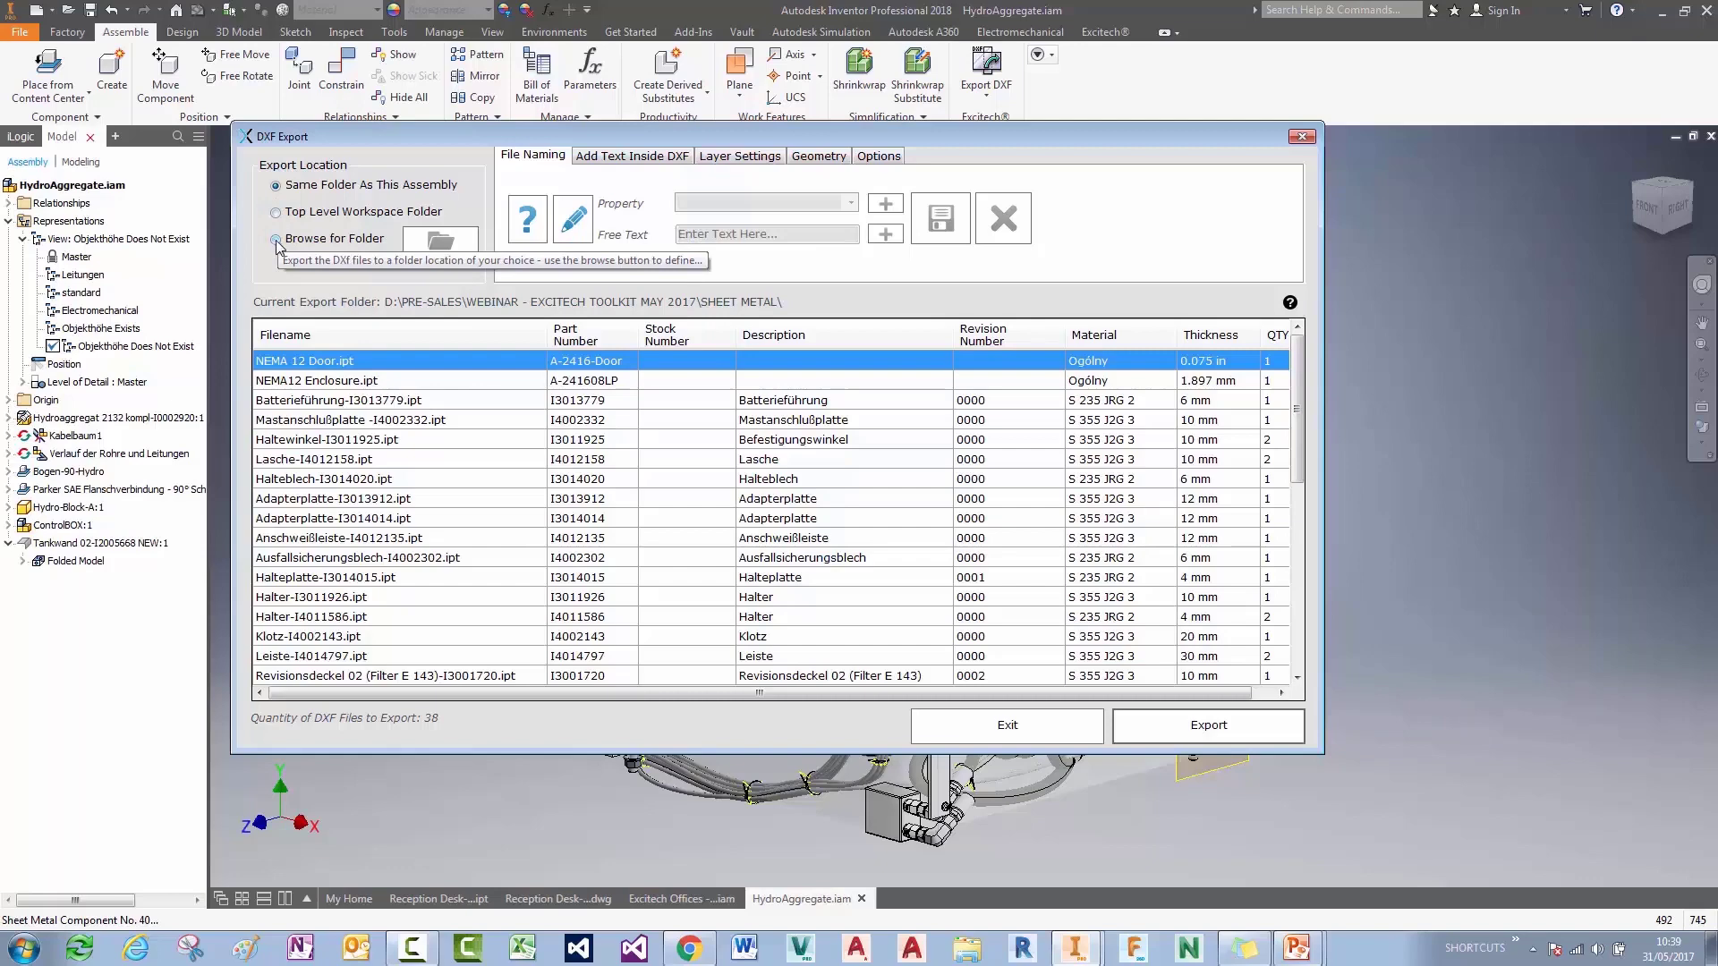
# Step: Check the saved DXF file-naming format, then view the in-DXF text settings (Bottom Left, 1/100)
pyautogui.click(530, 222)
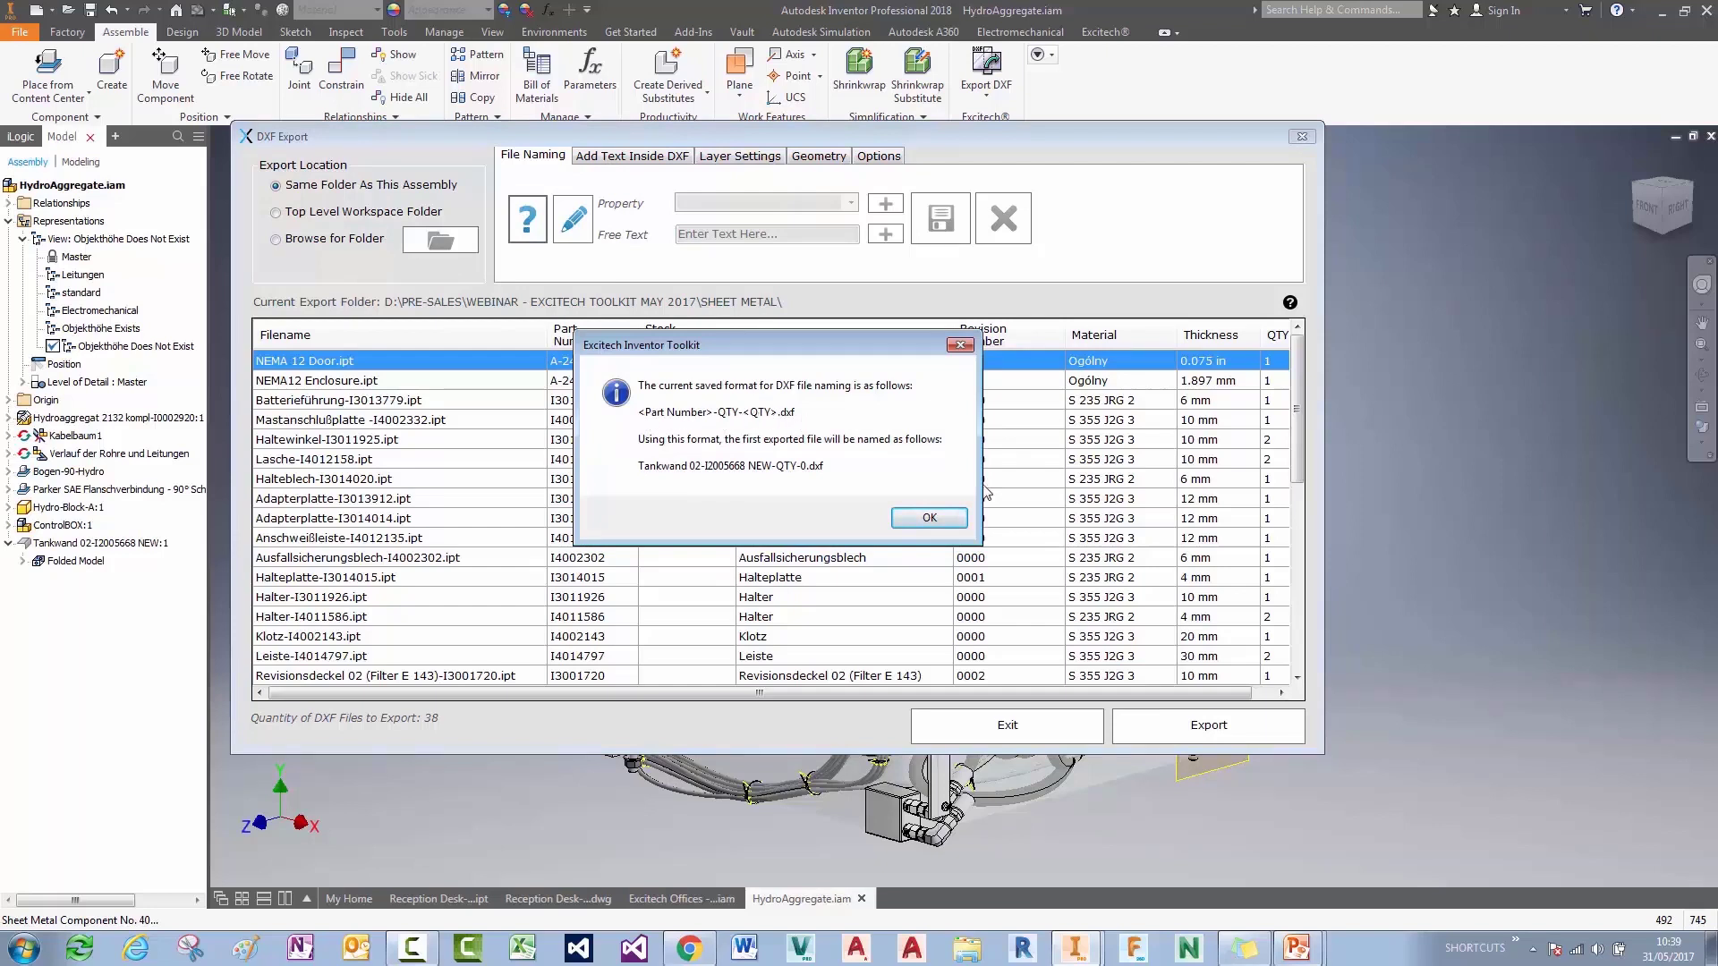
pyautogui.click(929, 518)
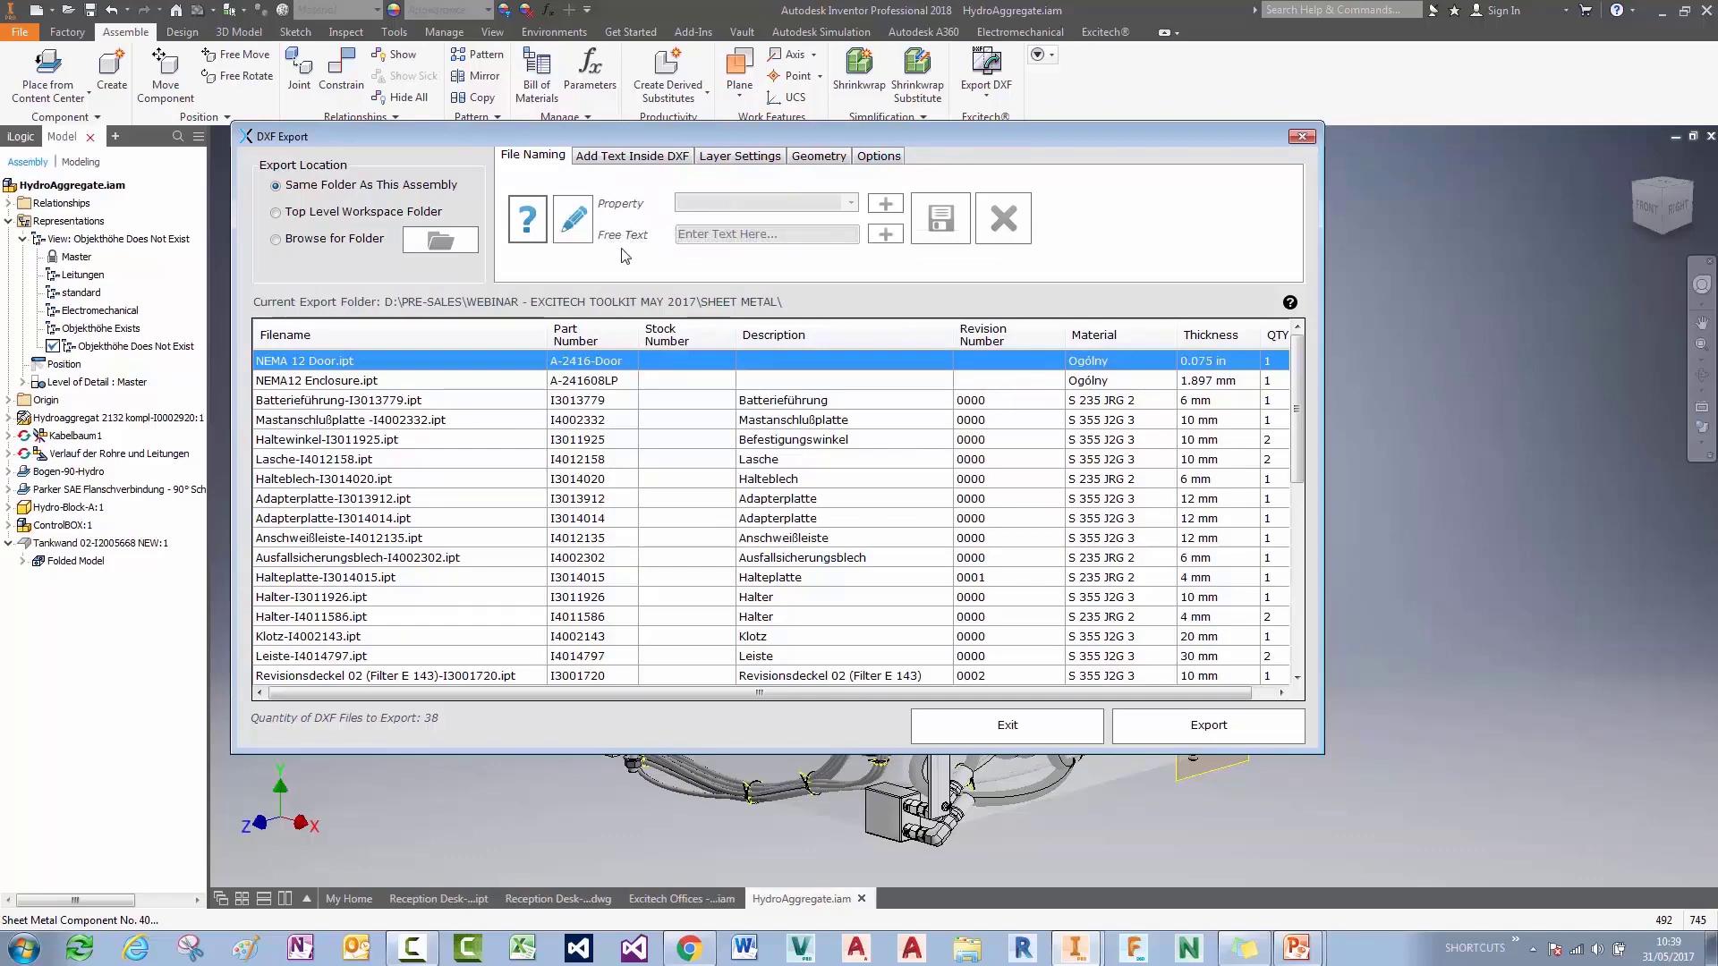
pyautogui.click(632, 157)
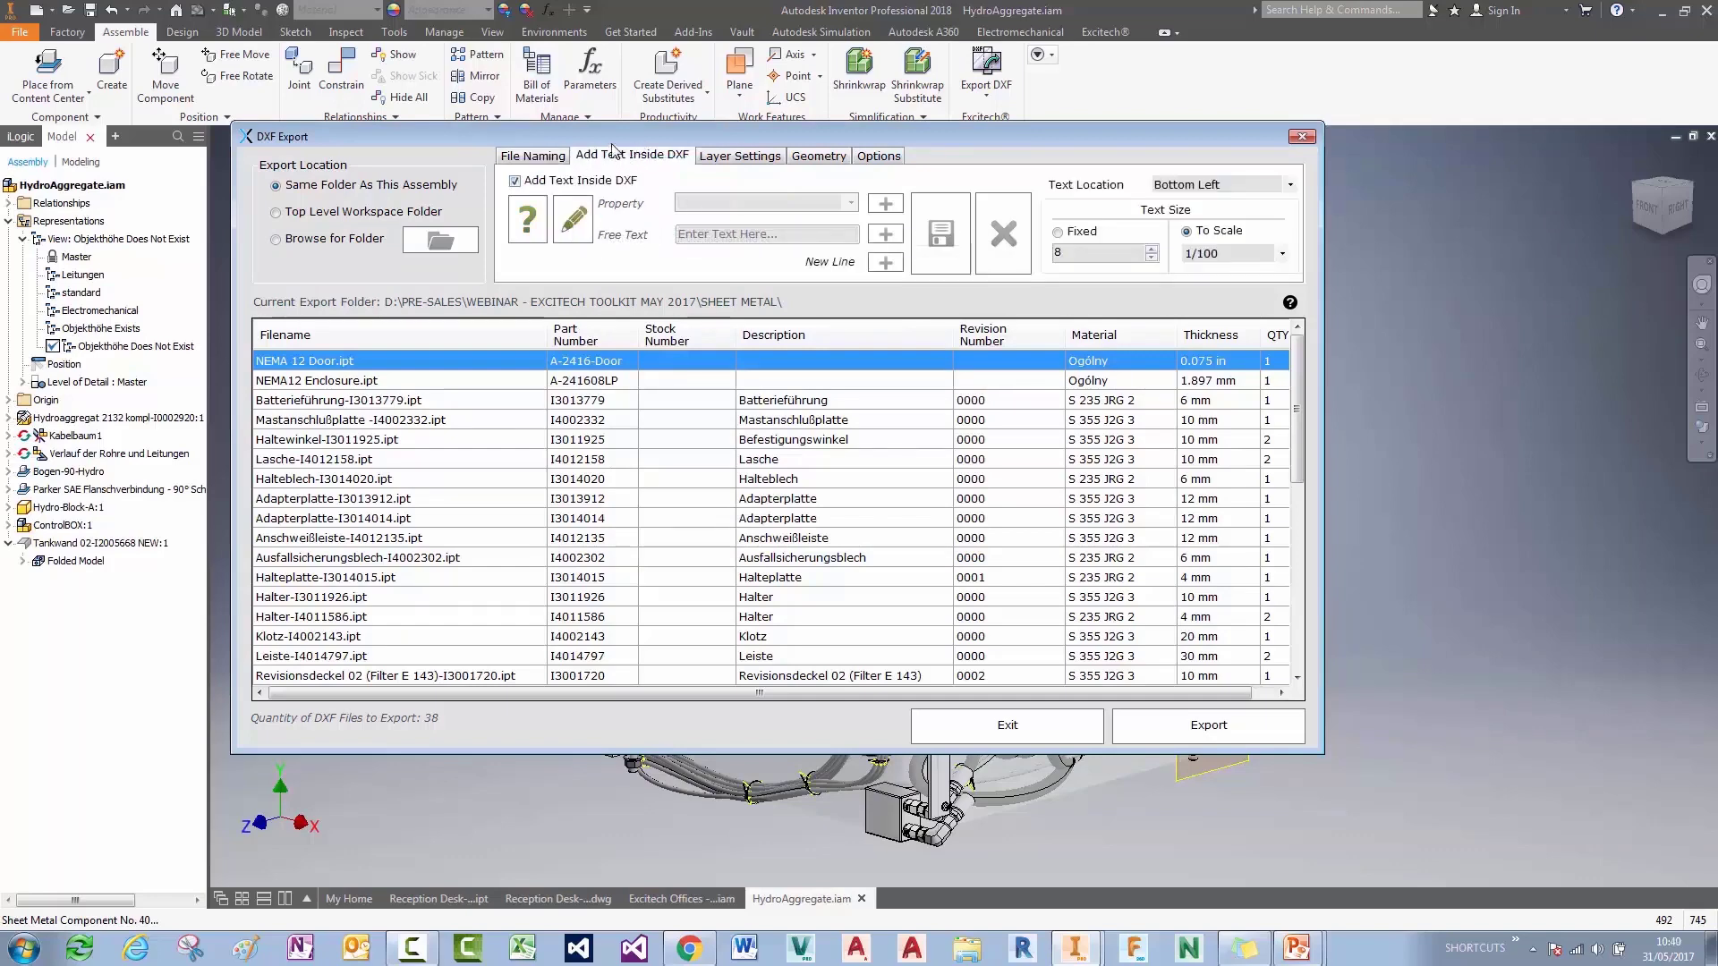
# Step: Review the embedded text format, then open the OUTER, INNER, BENDUP and BENDDOWN layer settings
pyautogui.click(527, 219)
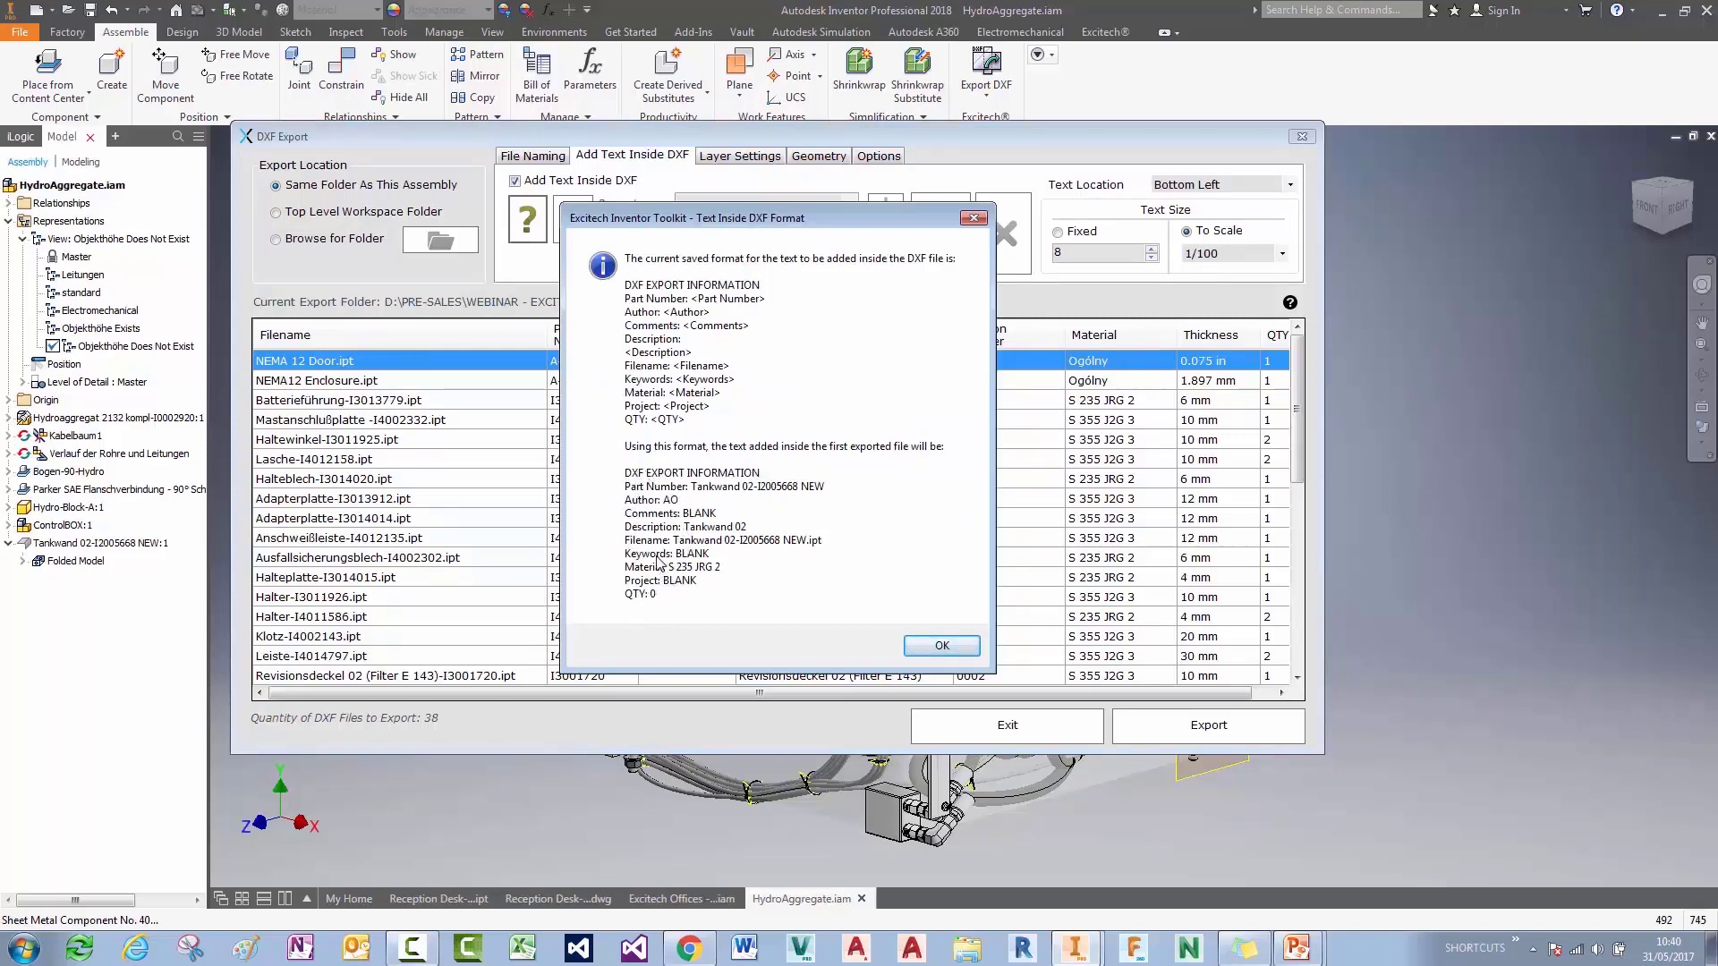
pyautogui.click(973, 219)
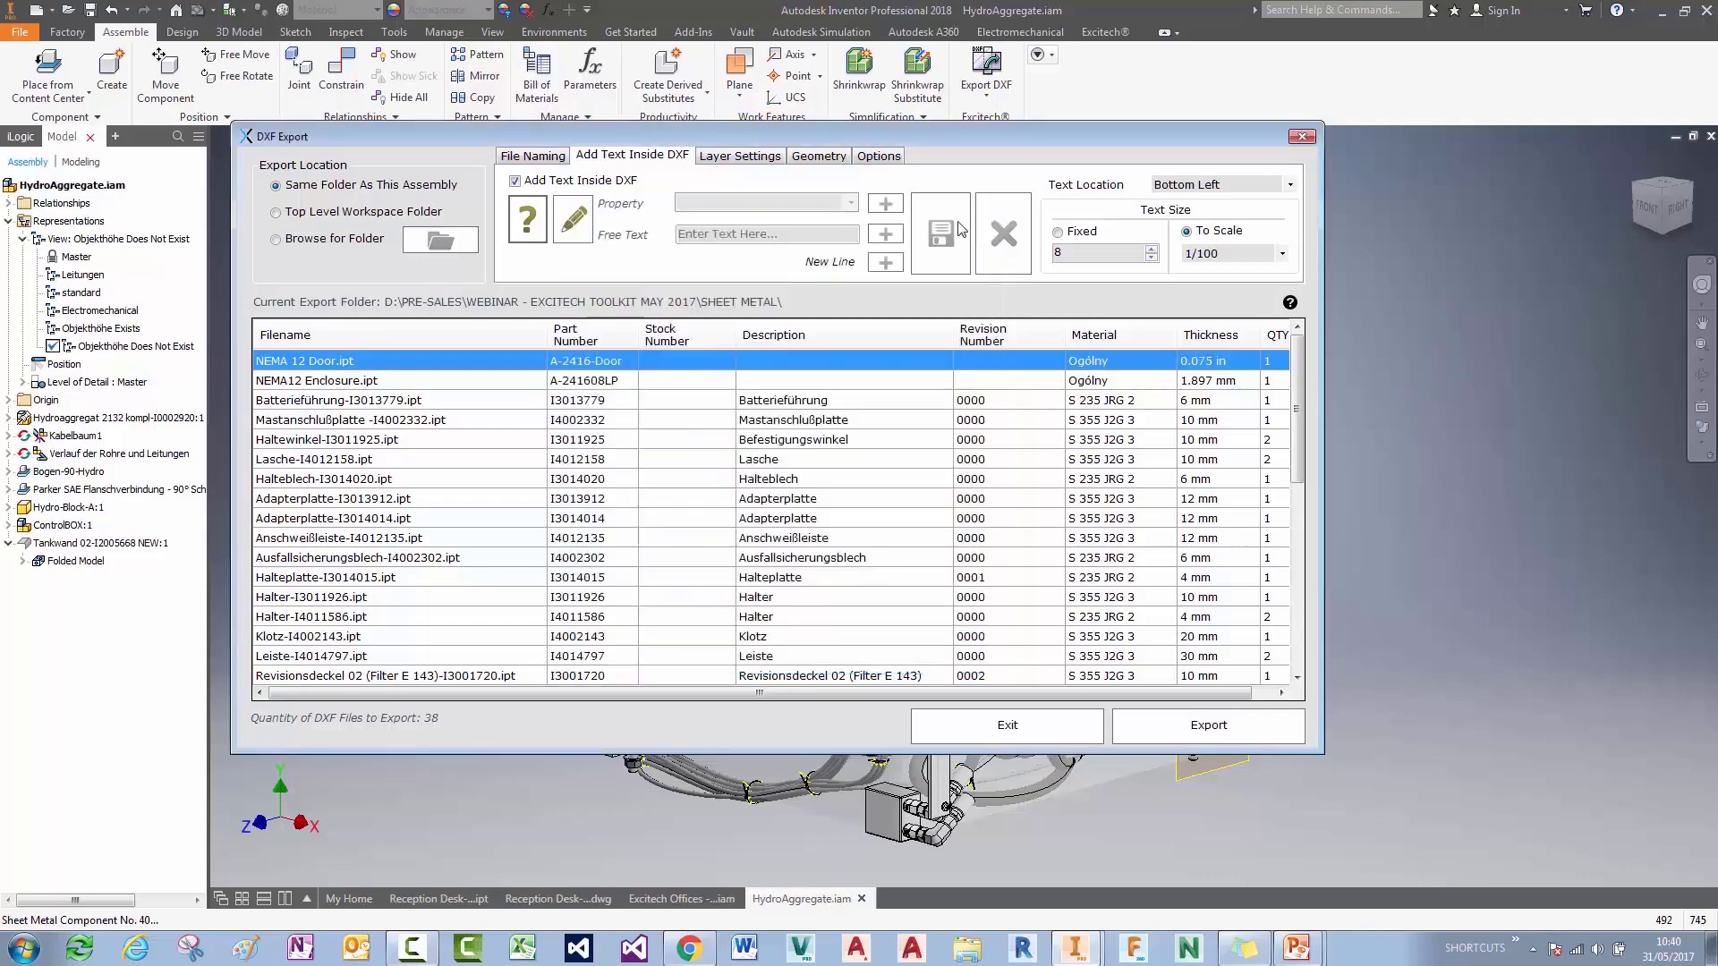
pyautogui.click(739, 157)
pyautogui.click(768, 234)
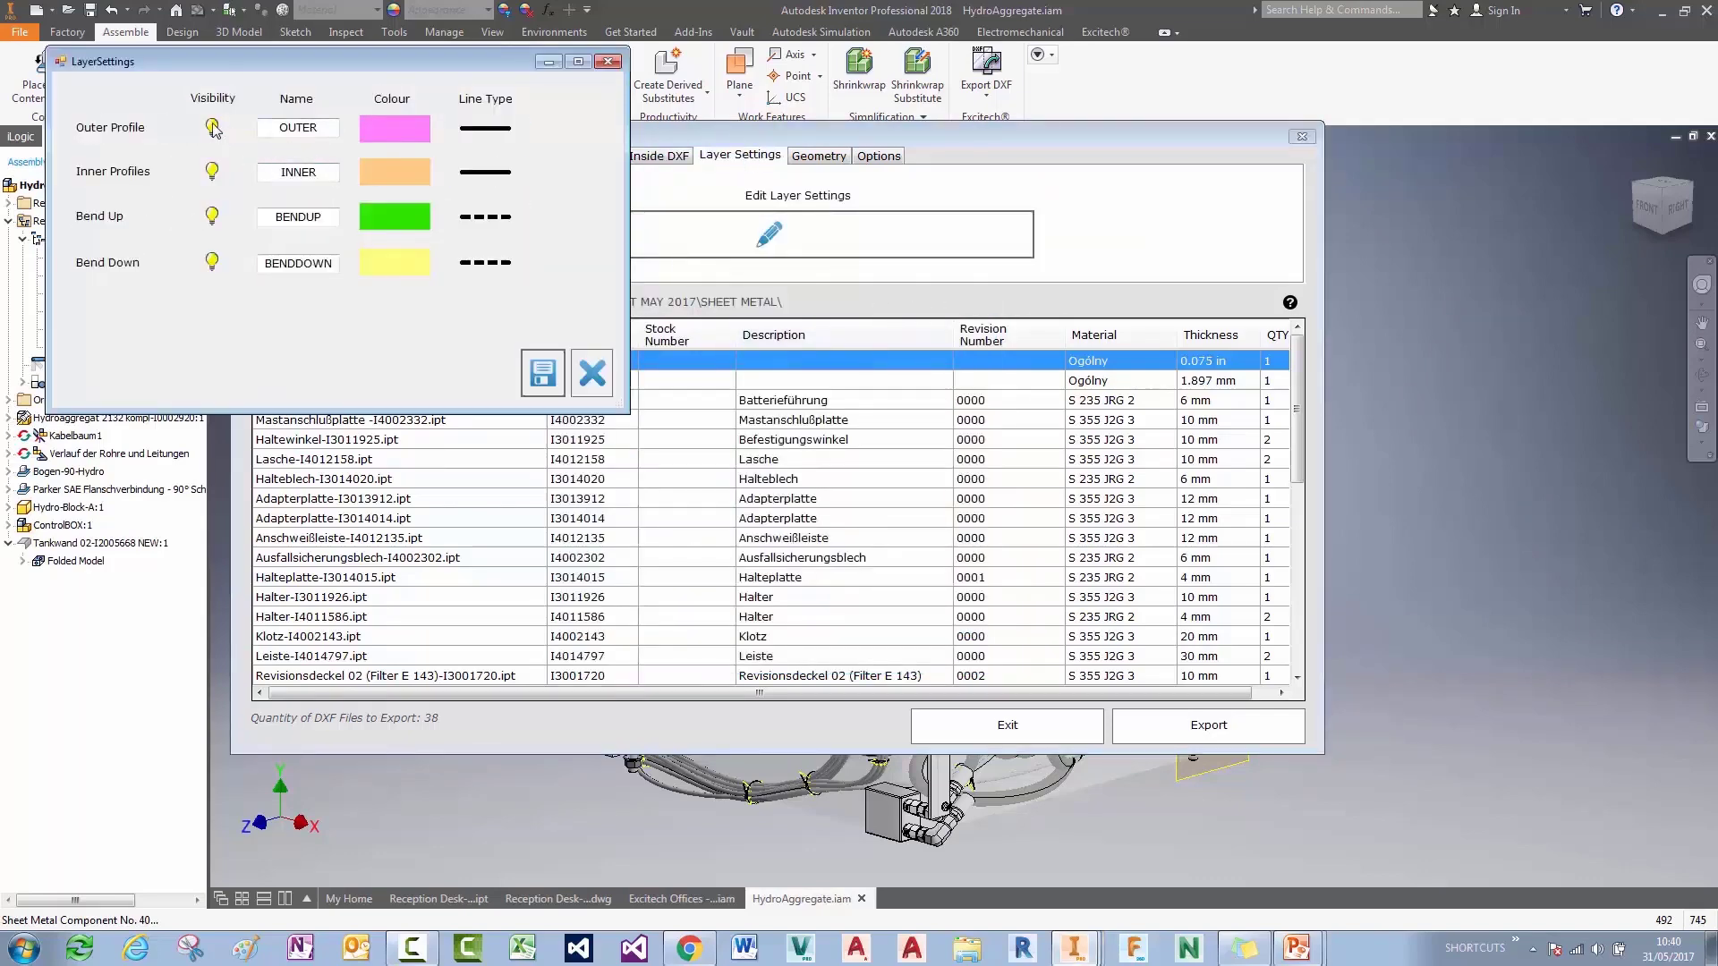
# Step: Try dashed and solid profile line types, cancel the layer changes, and view the geometry options
pyautogui.click(486, 173)
pyautogui.click(488, 173)
pyautogui.click(489, 130)
pyautogui.click(580, 375)
pyautogui.click(822, 157)
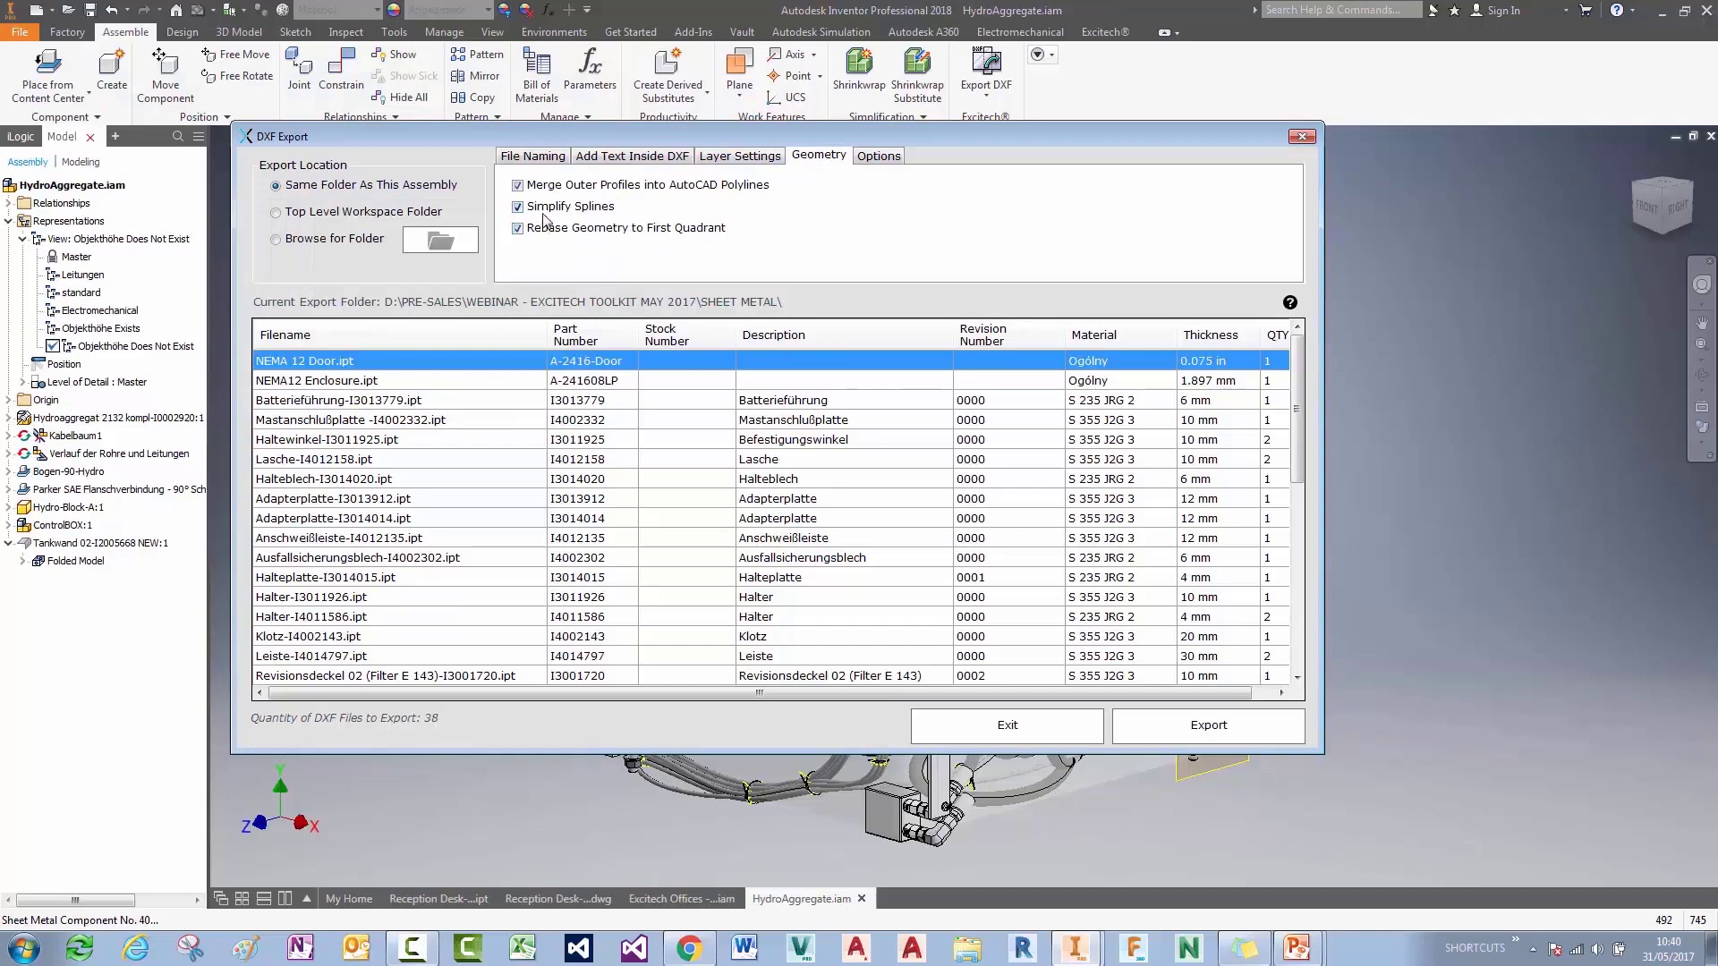
# Step: Compare merging rows by Part Number iProperty and by File Name, settling on File Name
pyautogui.click(878, 157)
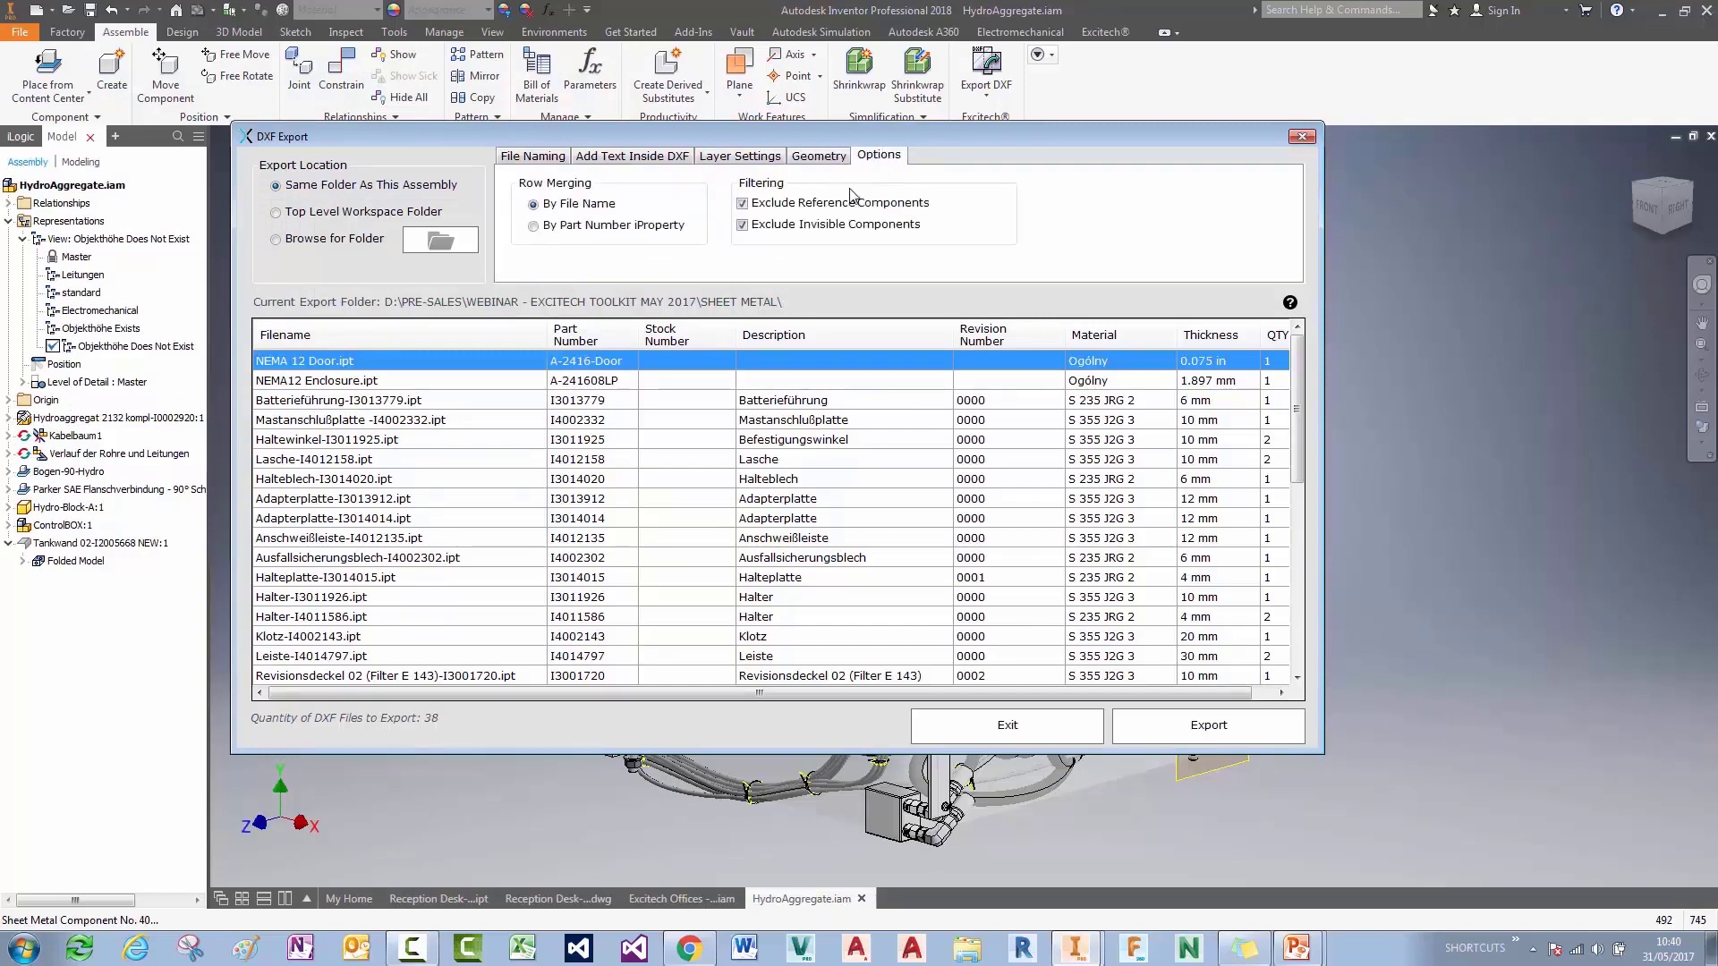
pyautogui.click(534, 227)
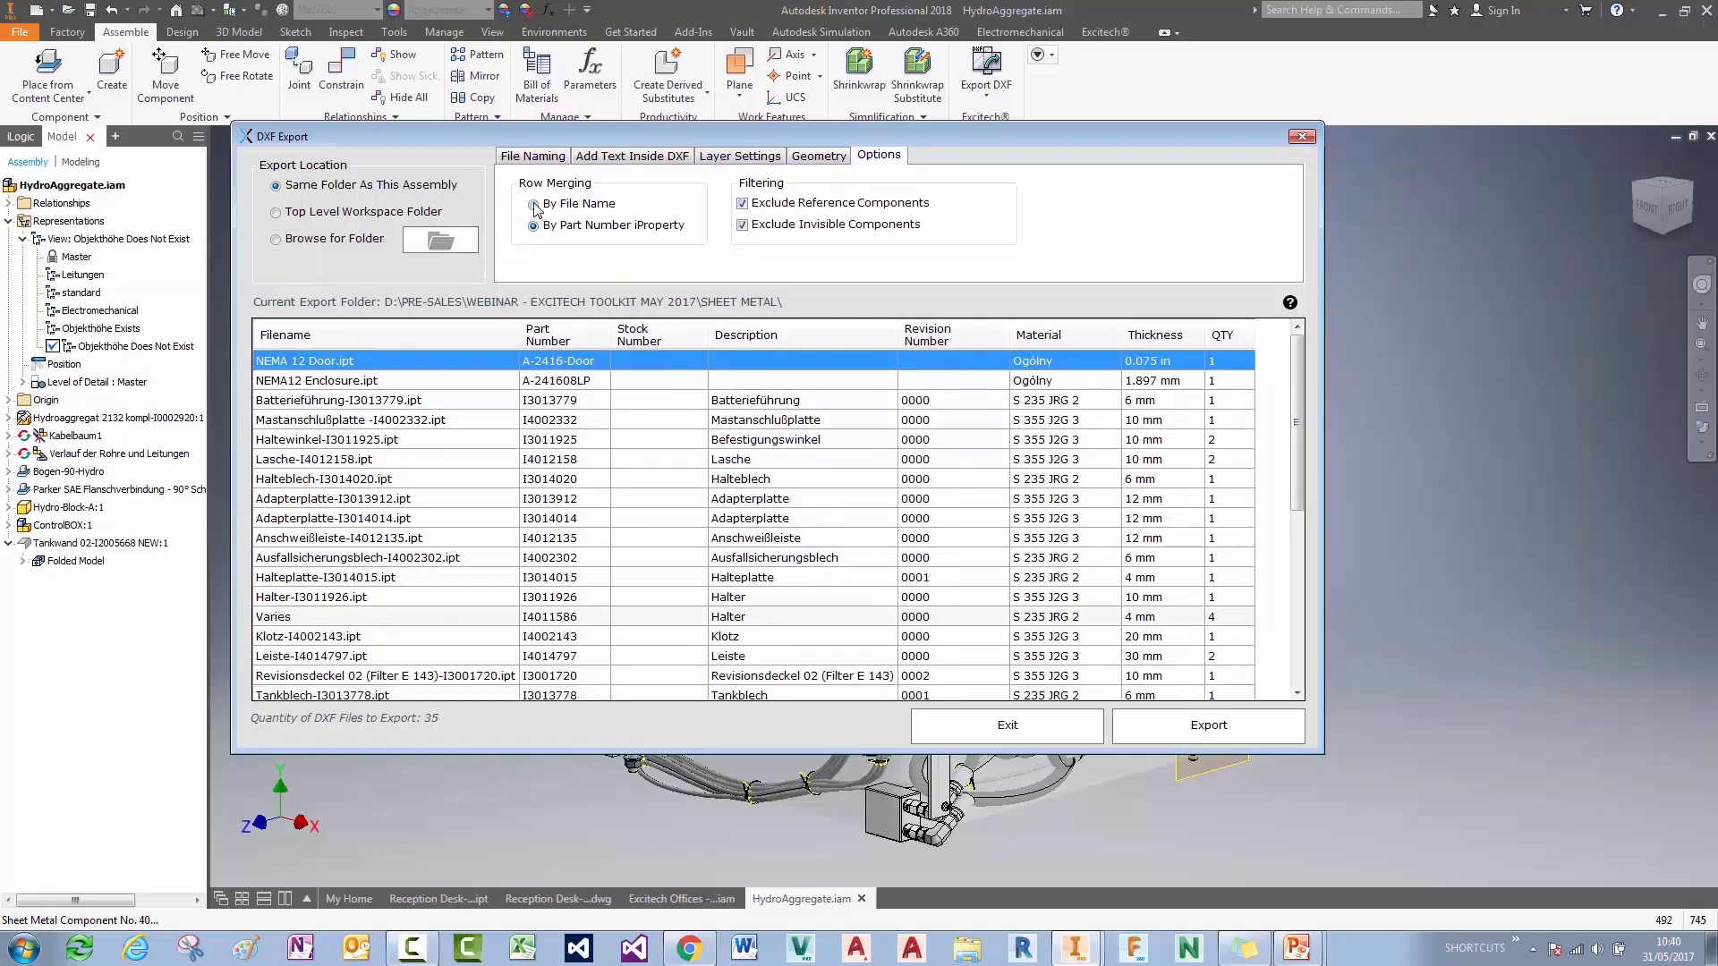
pyautogui.click(533, 205)
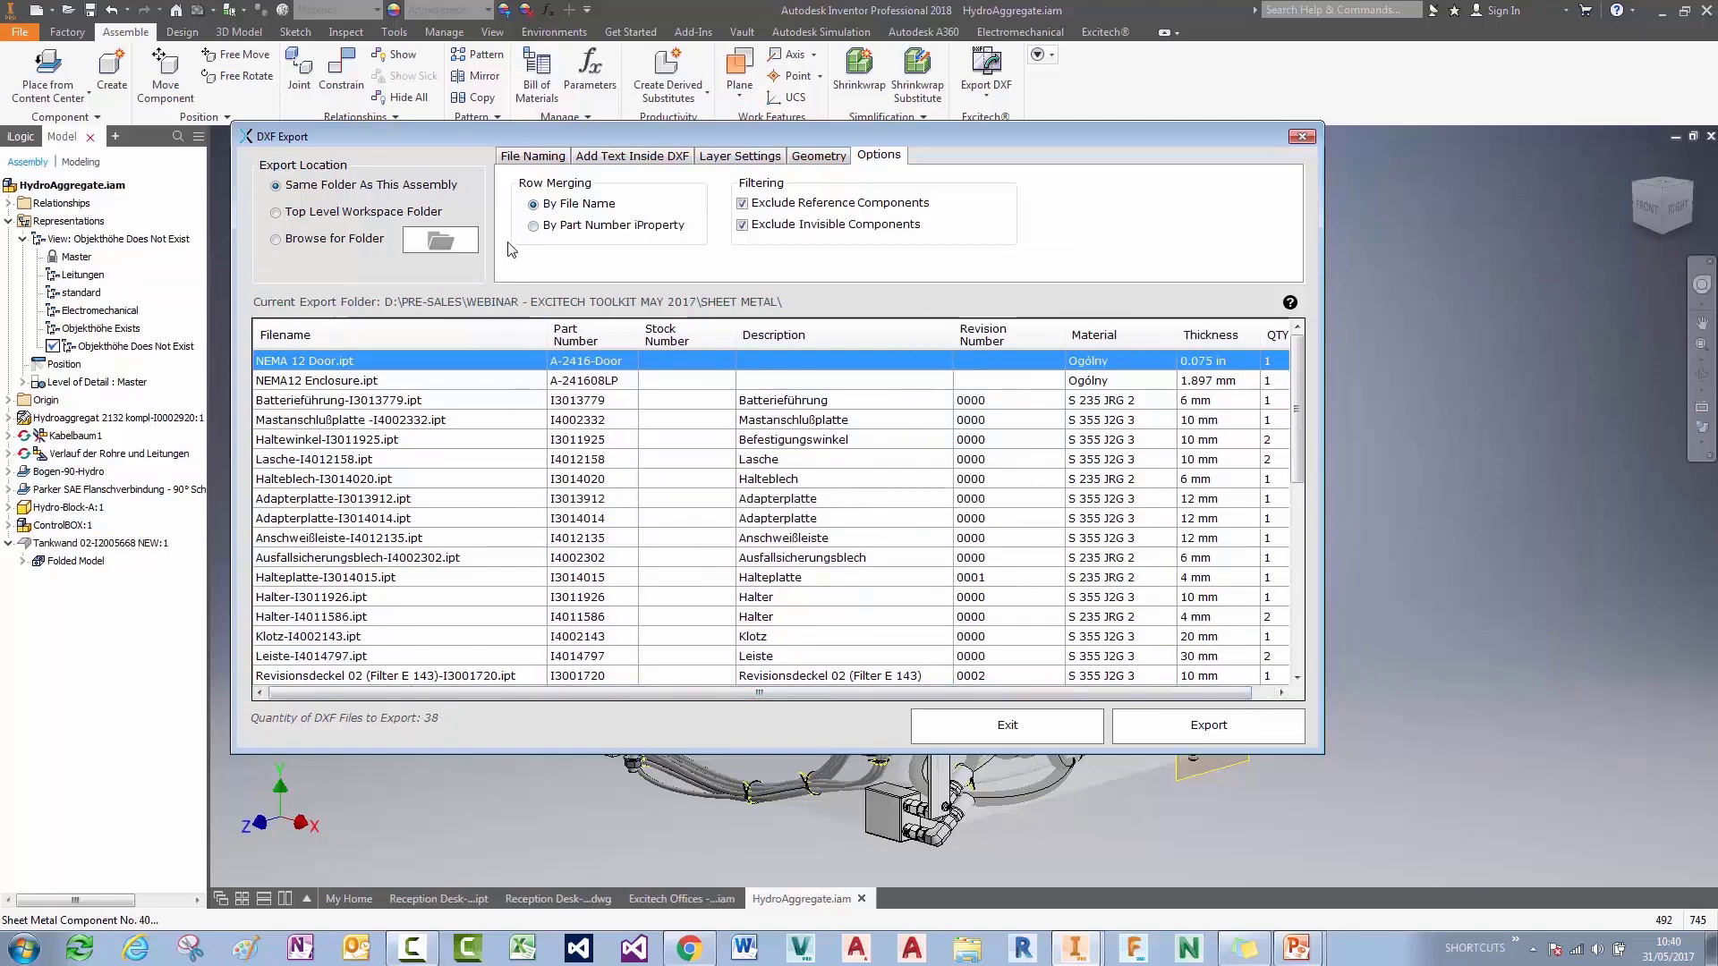
pyautogui.click(536, 225)
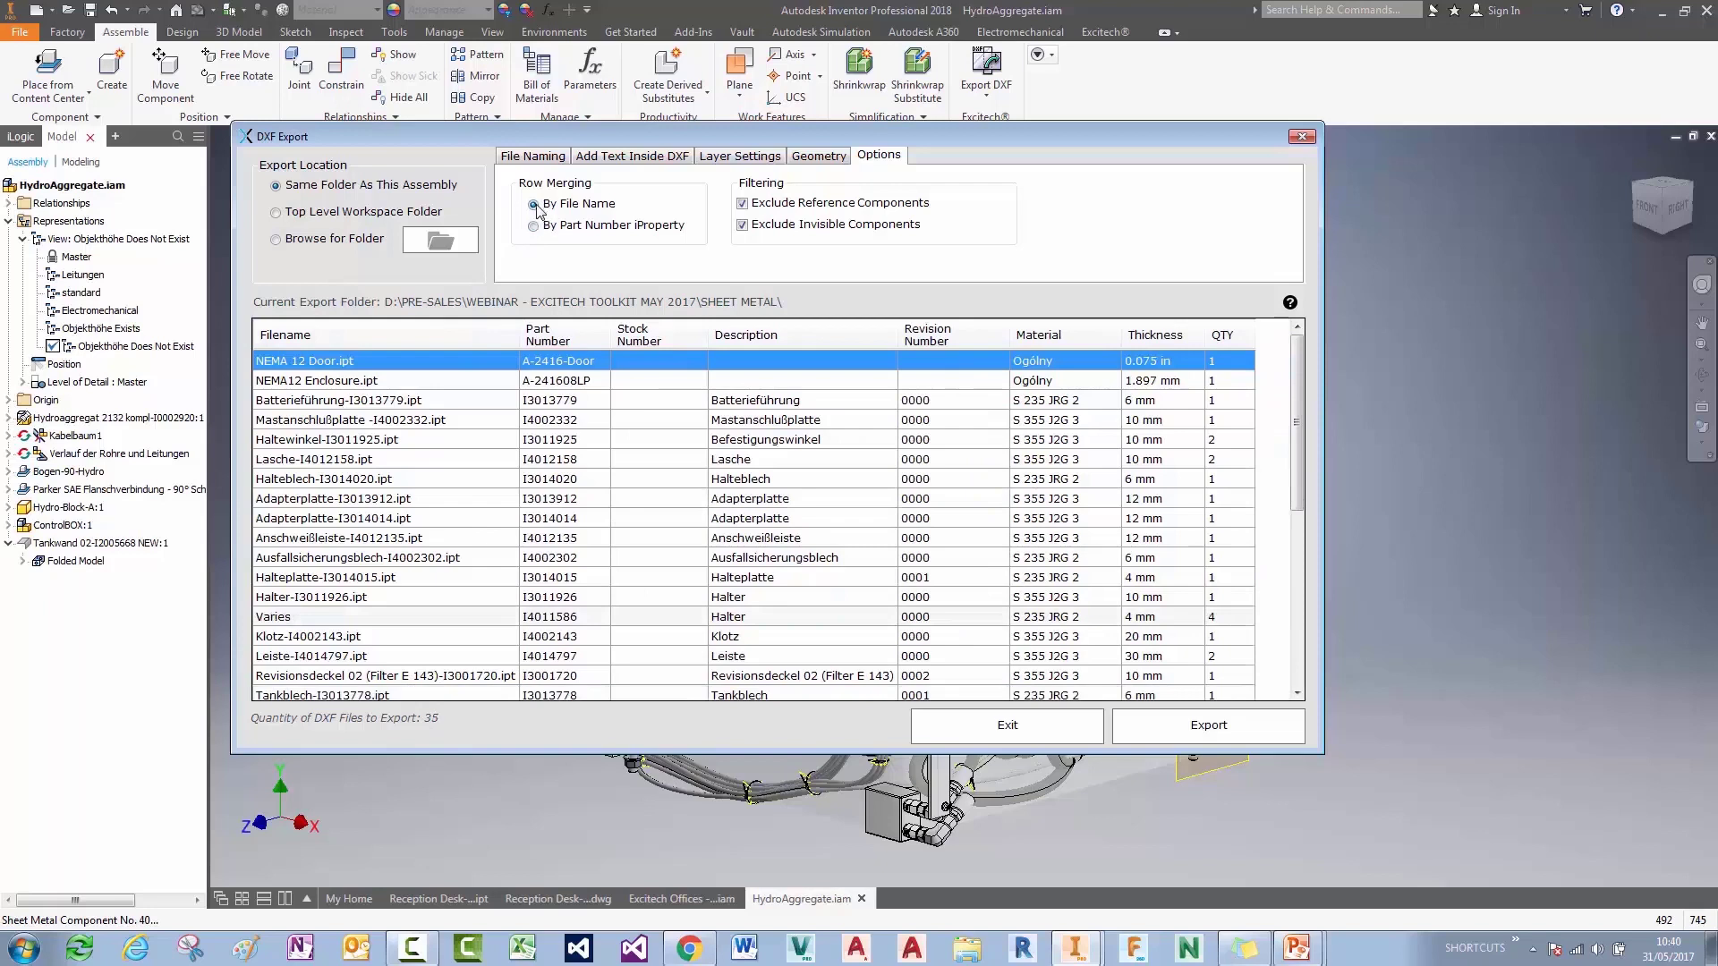
pyautogui.click(533, 206)
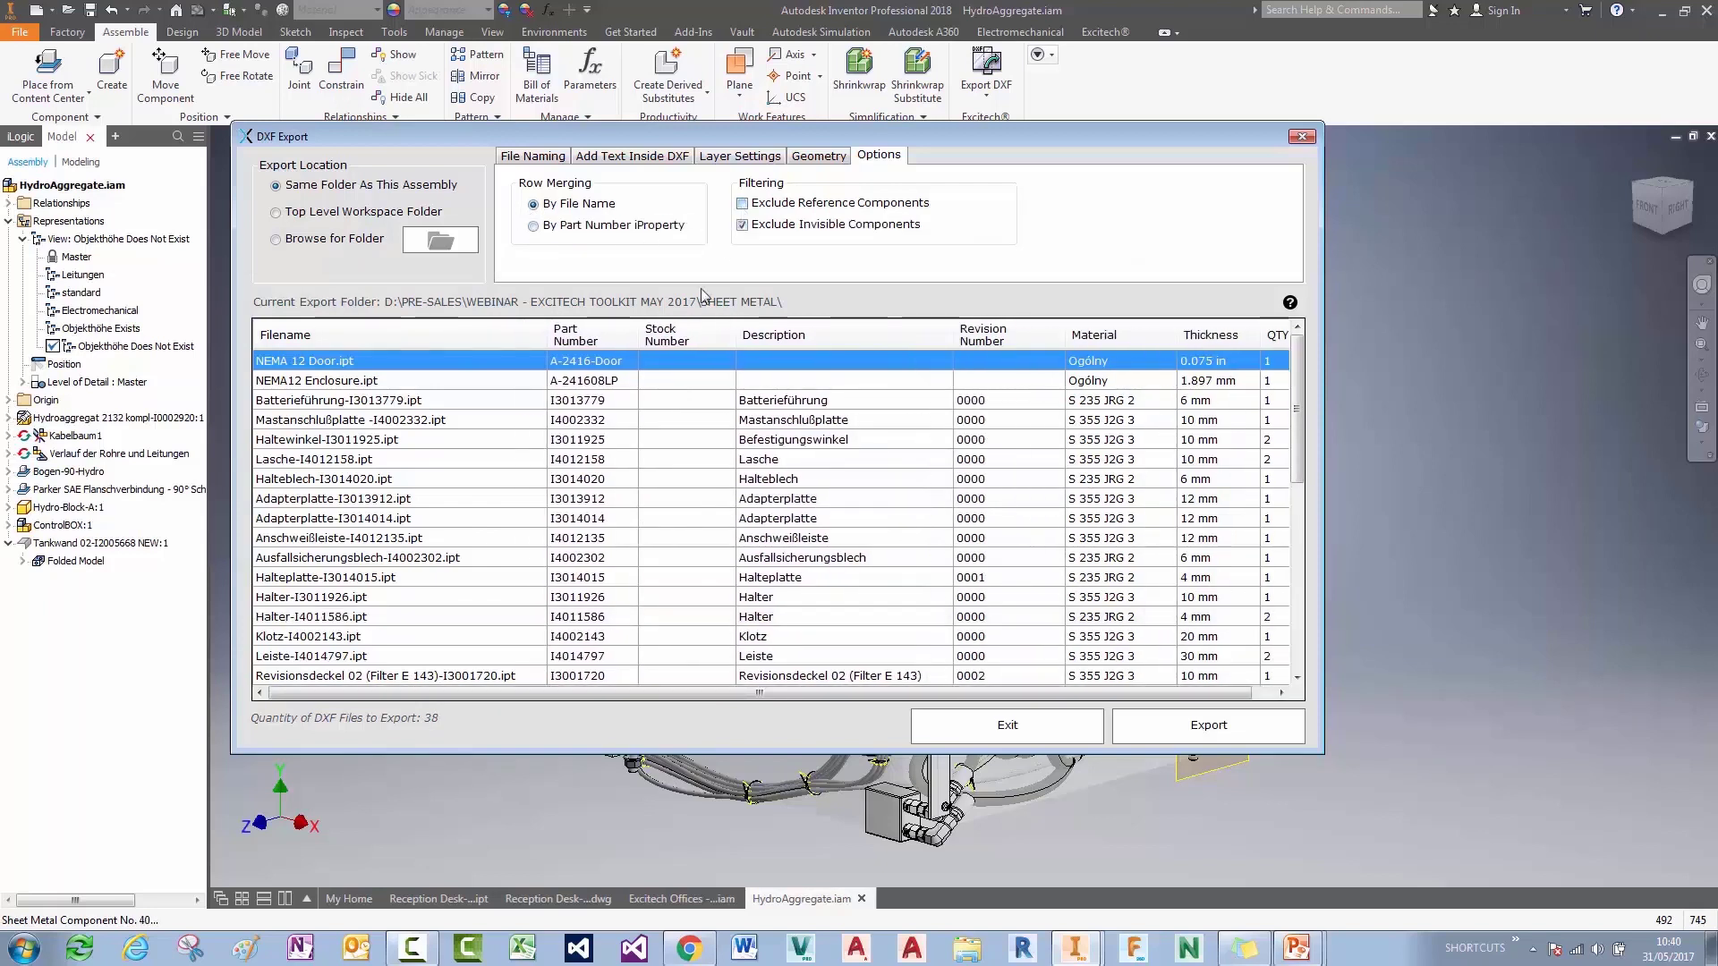
# Step: Toggle Exclude Invisible Components, leaving hidden parts like Tankwand excluded at 38 files
pyautogui.click(742, 226)
pyautogui.click(743, 226)
pyautogui.click(743, 225)
pyautogui.click(743, 226)
pyautogui.click(742, 225)
pyautogui.click(742, 225)
pyautogui.click(740, 225)
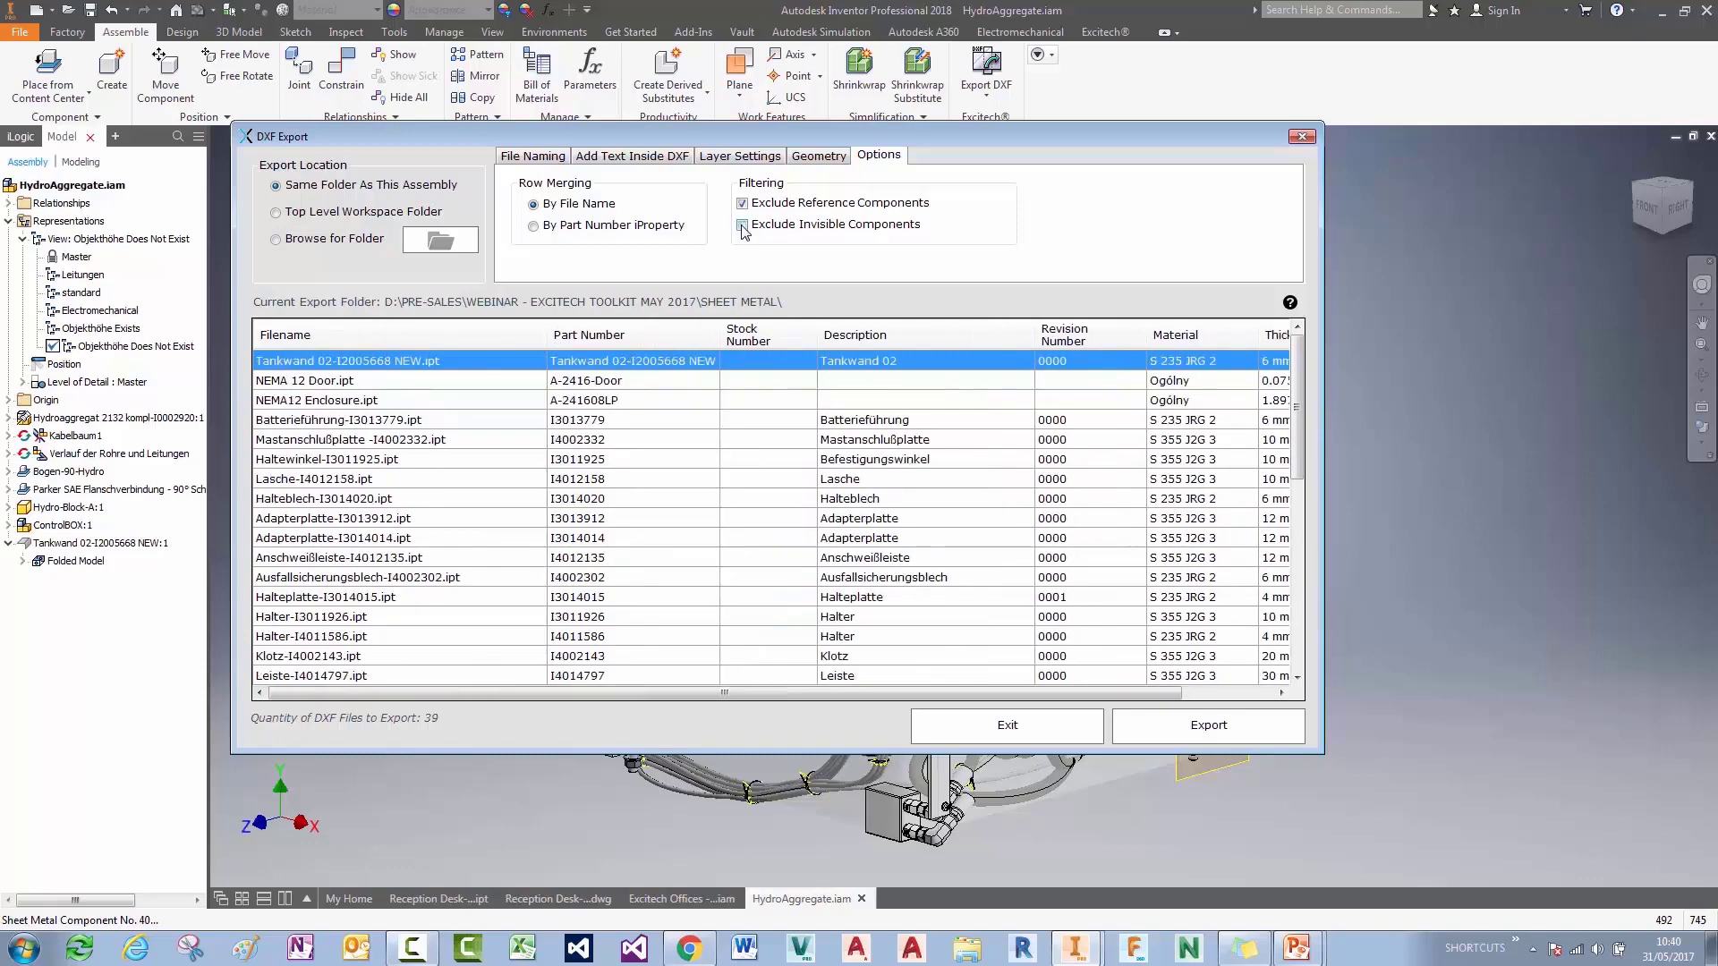
pyautogui.click(743, 227)
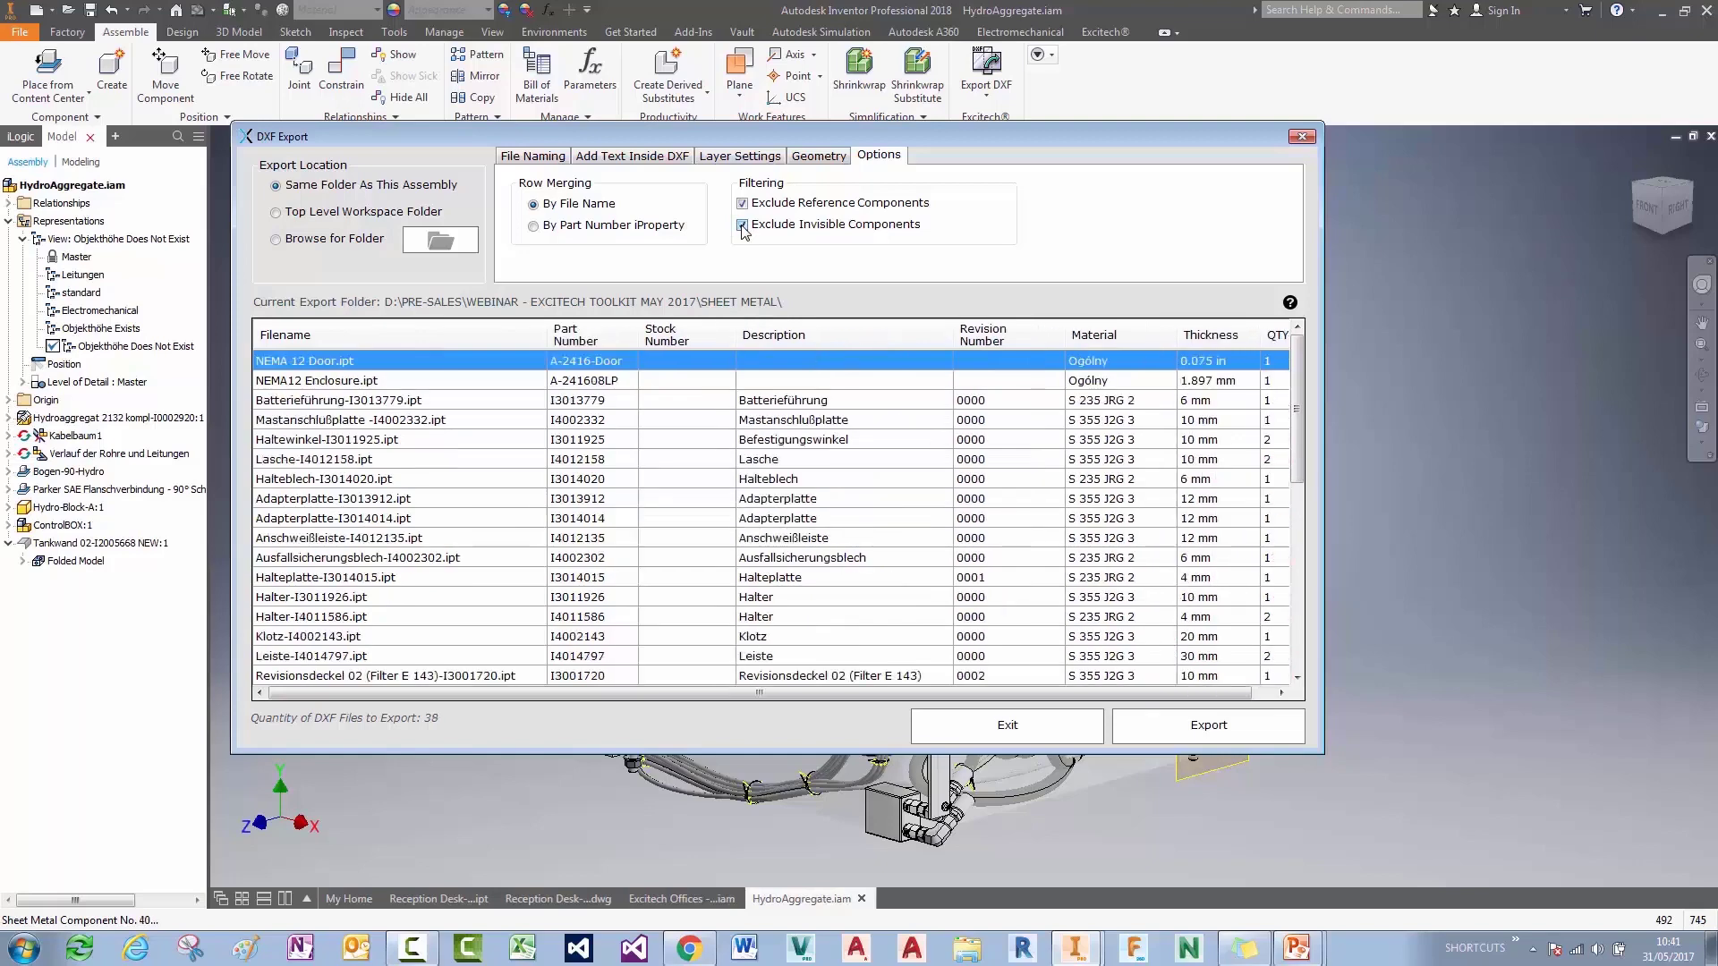
# Step: Keep the DXF info text at Bottom Left, scale 1/100, and export all 38 parts
pyautogui.click(649, 162)
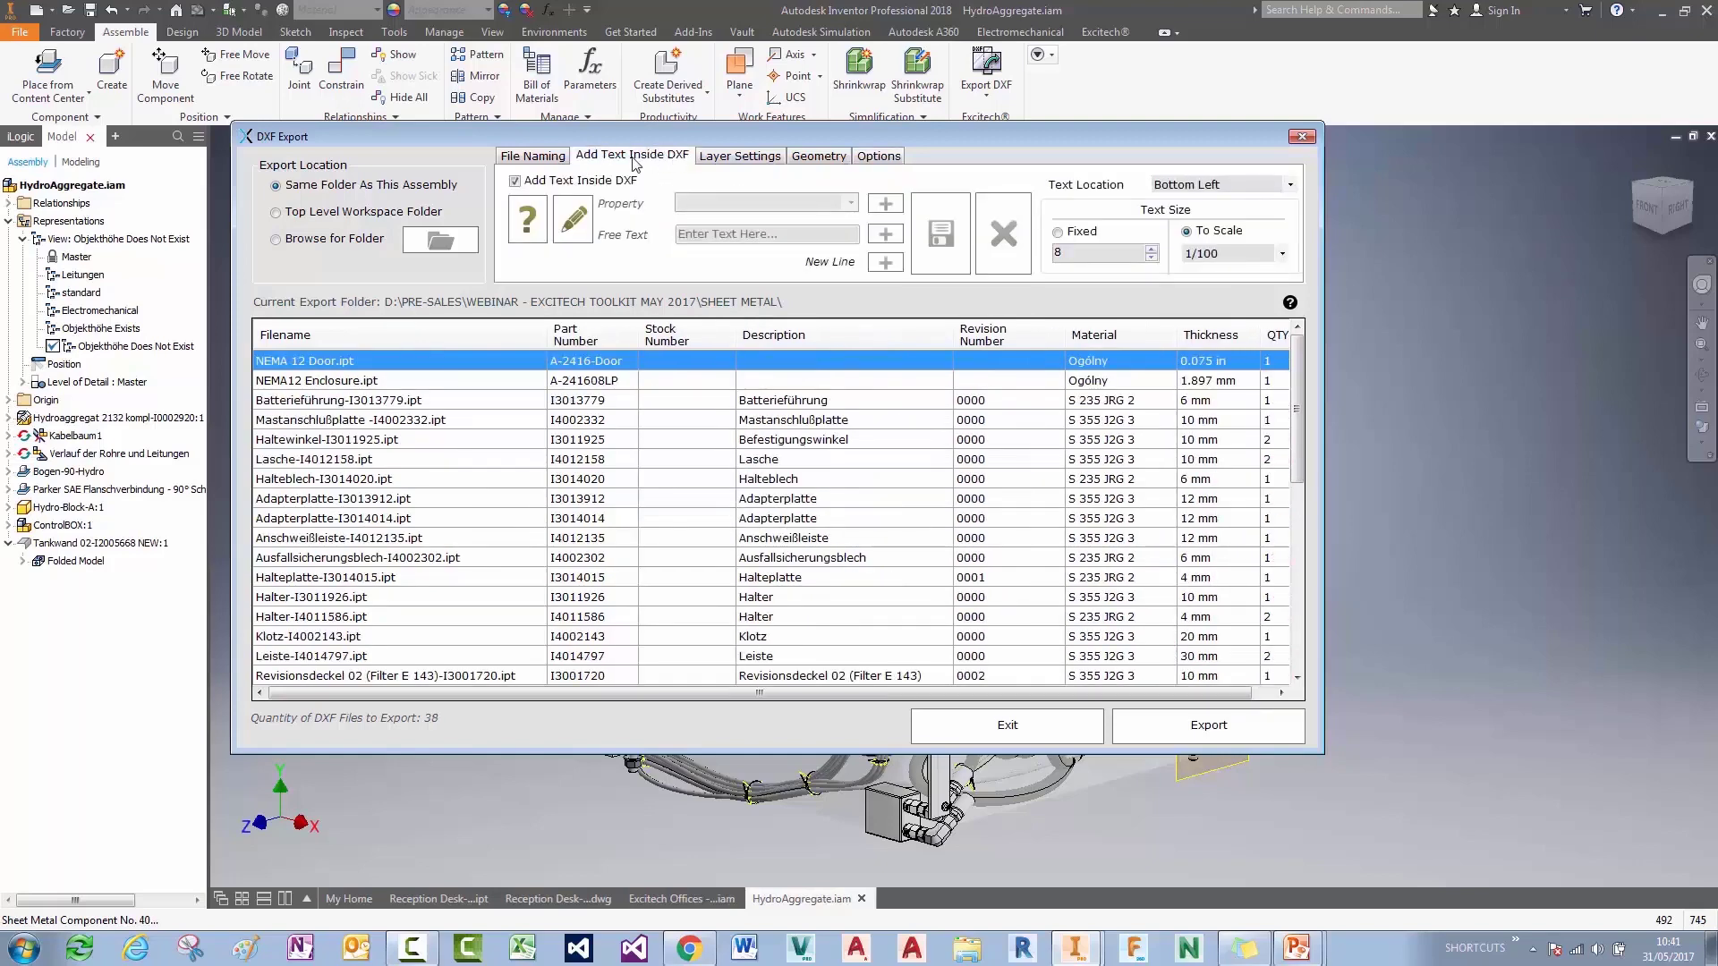
pyautogui.click(1294, 186)
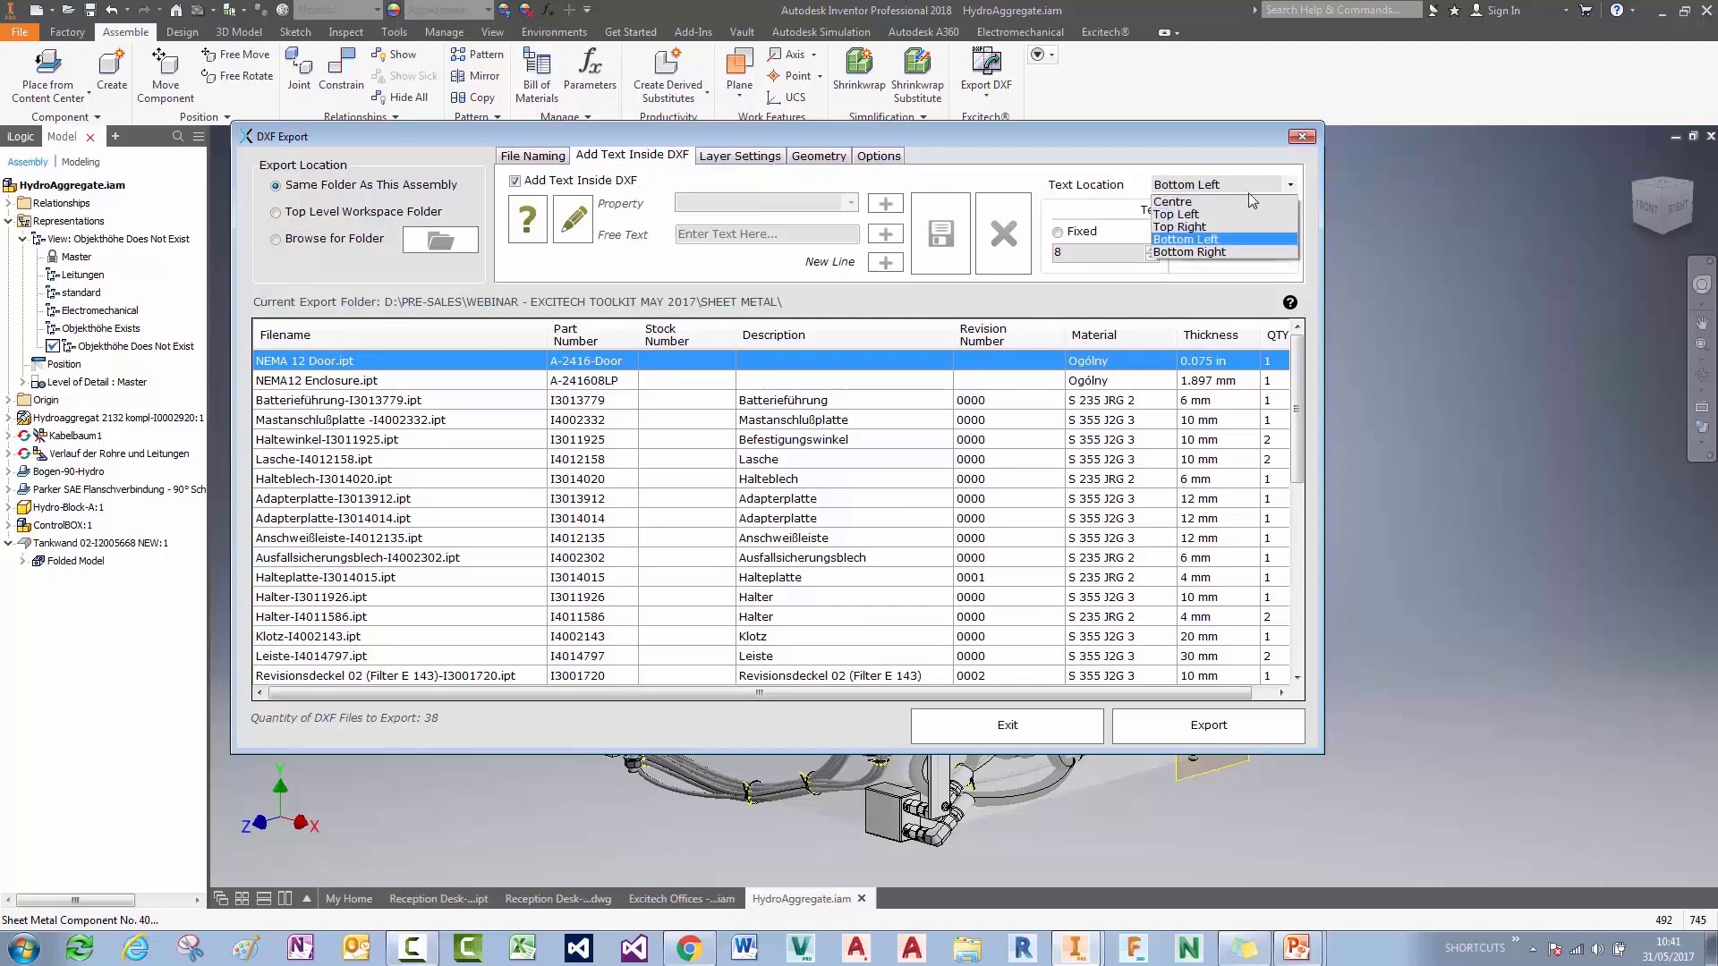
pyautogui.click(1195, 240)
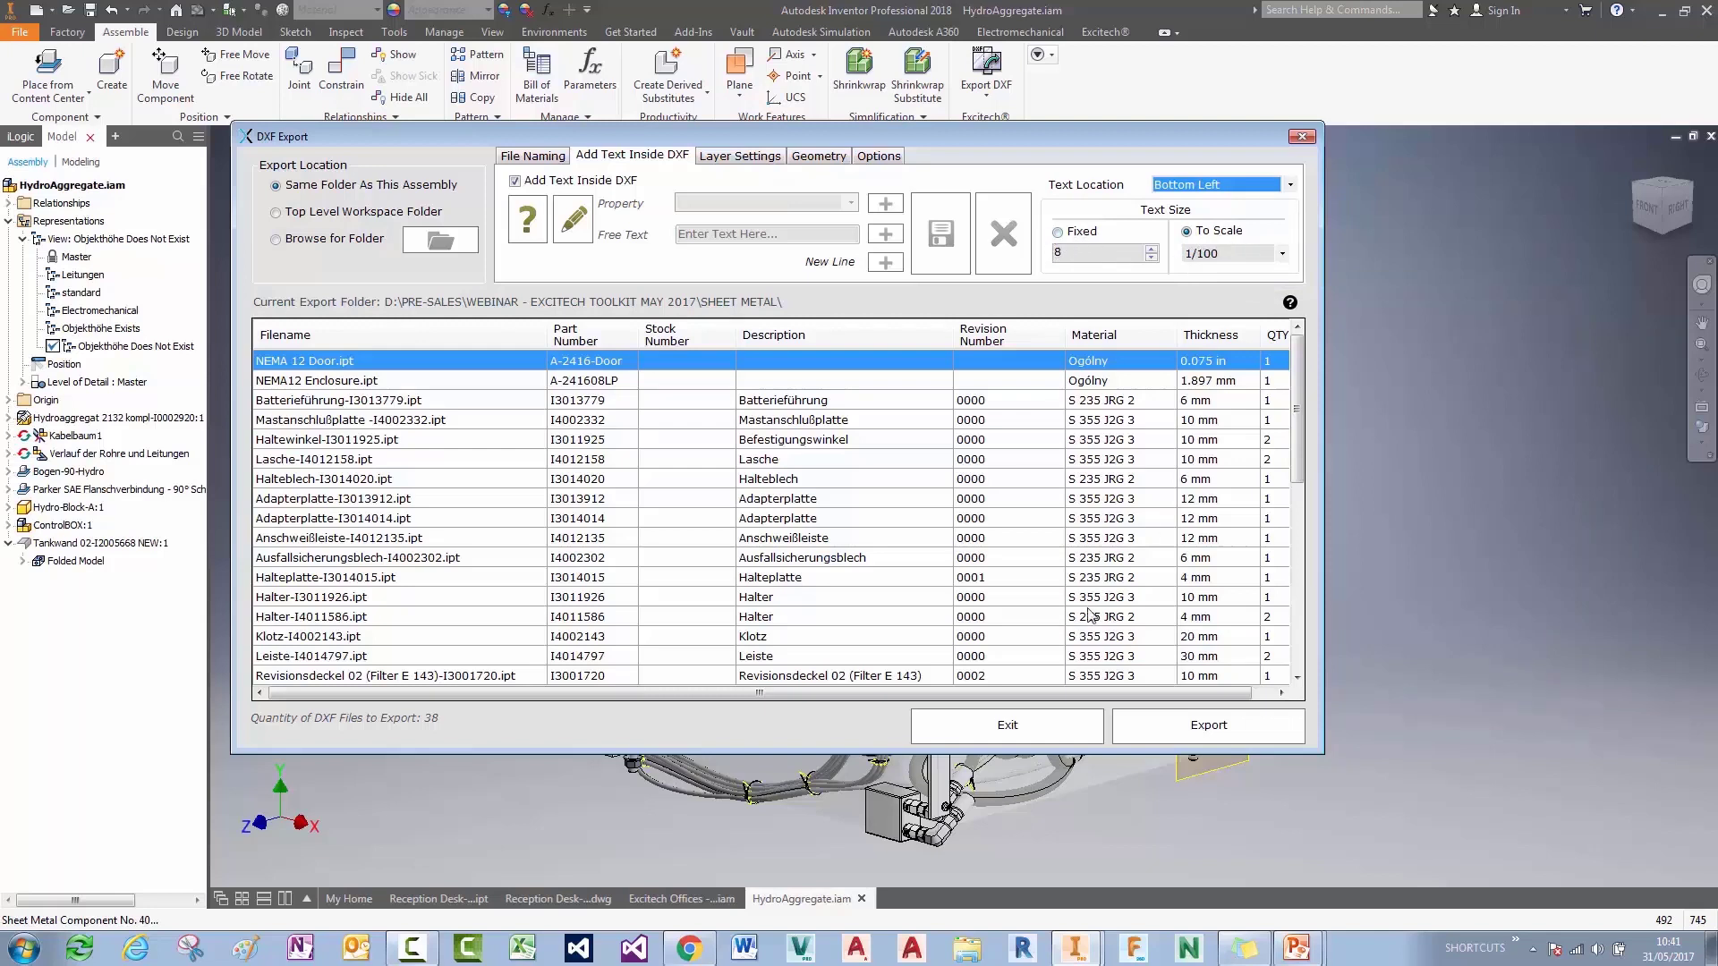
pyautogui.click(1214, 720)
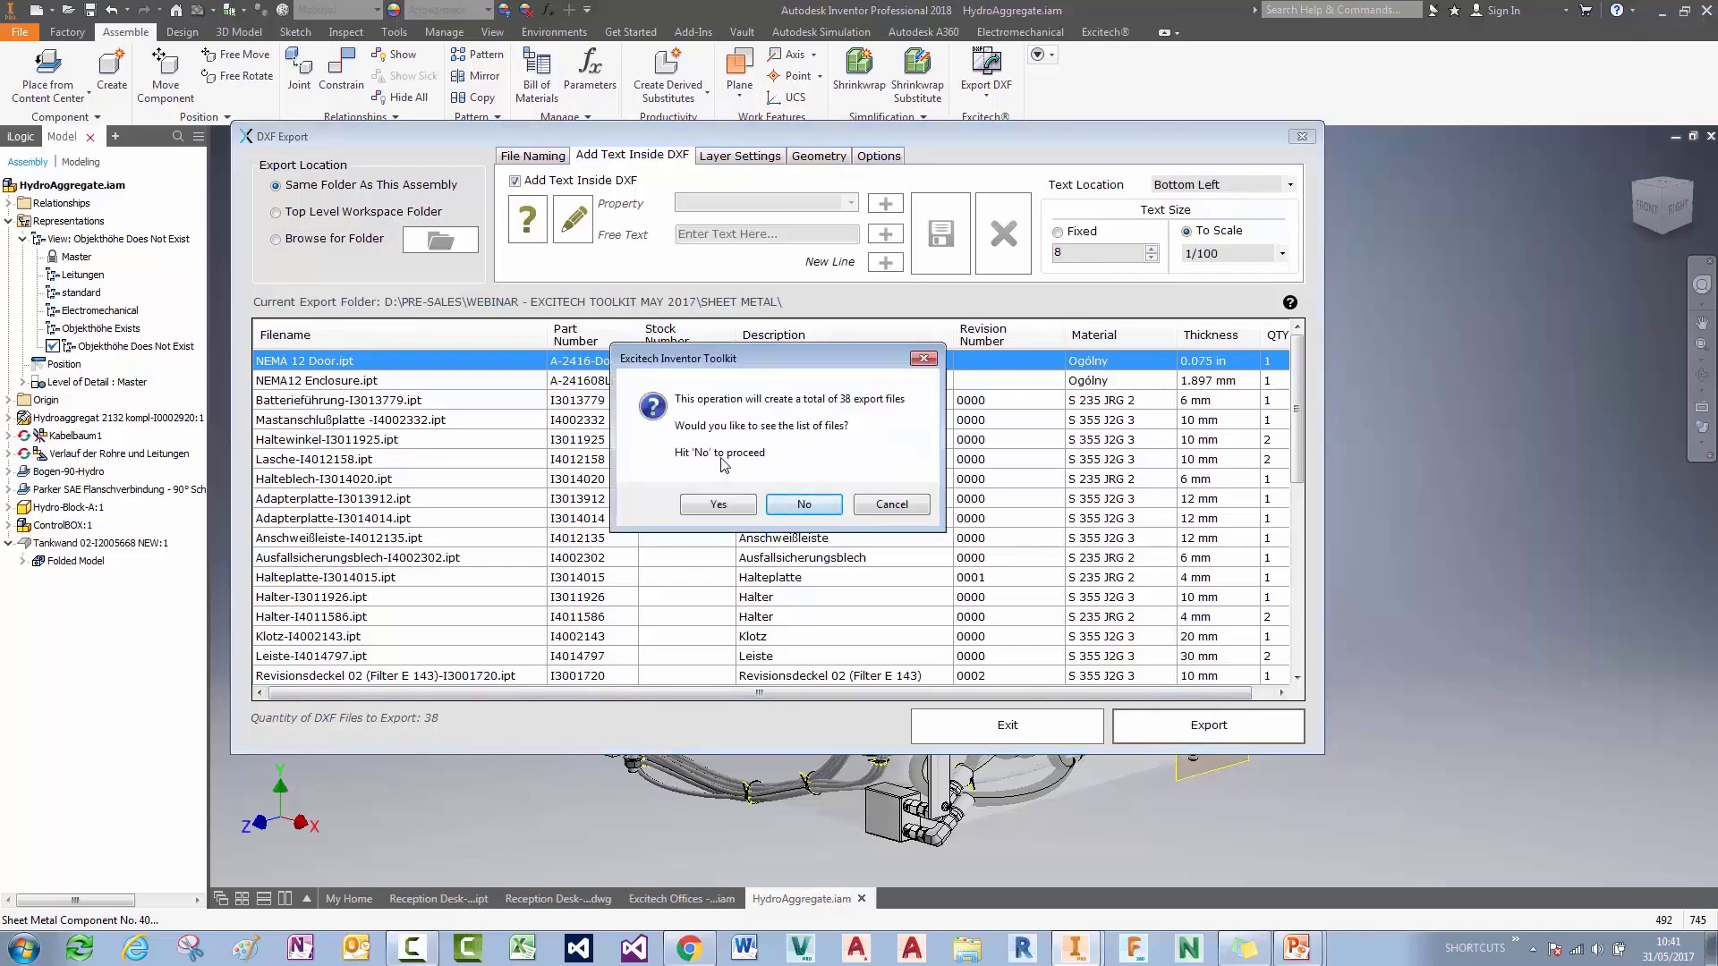
# Step: Skip the file list and let the export finish: 37 succeeded, 1 failed
pyautogui.click(798, 507)
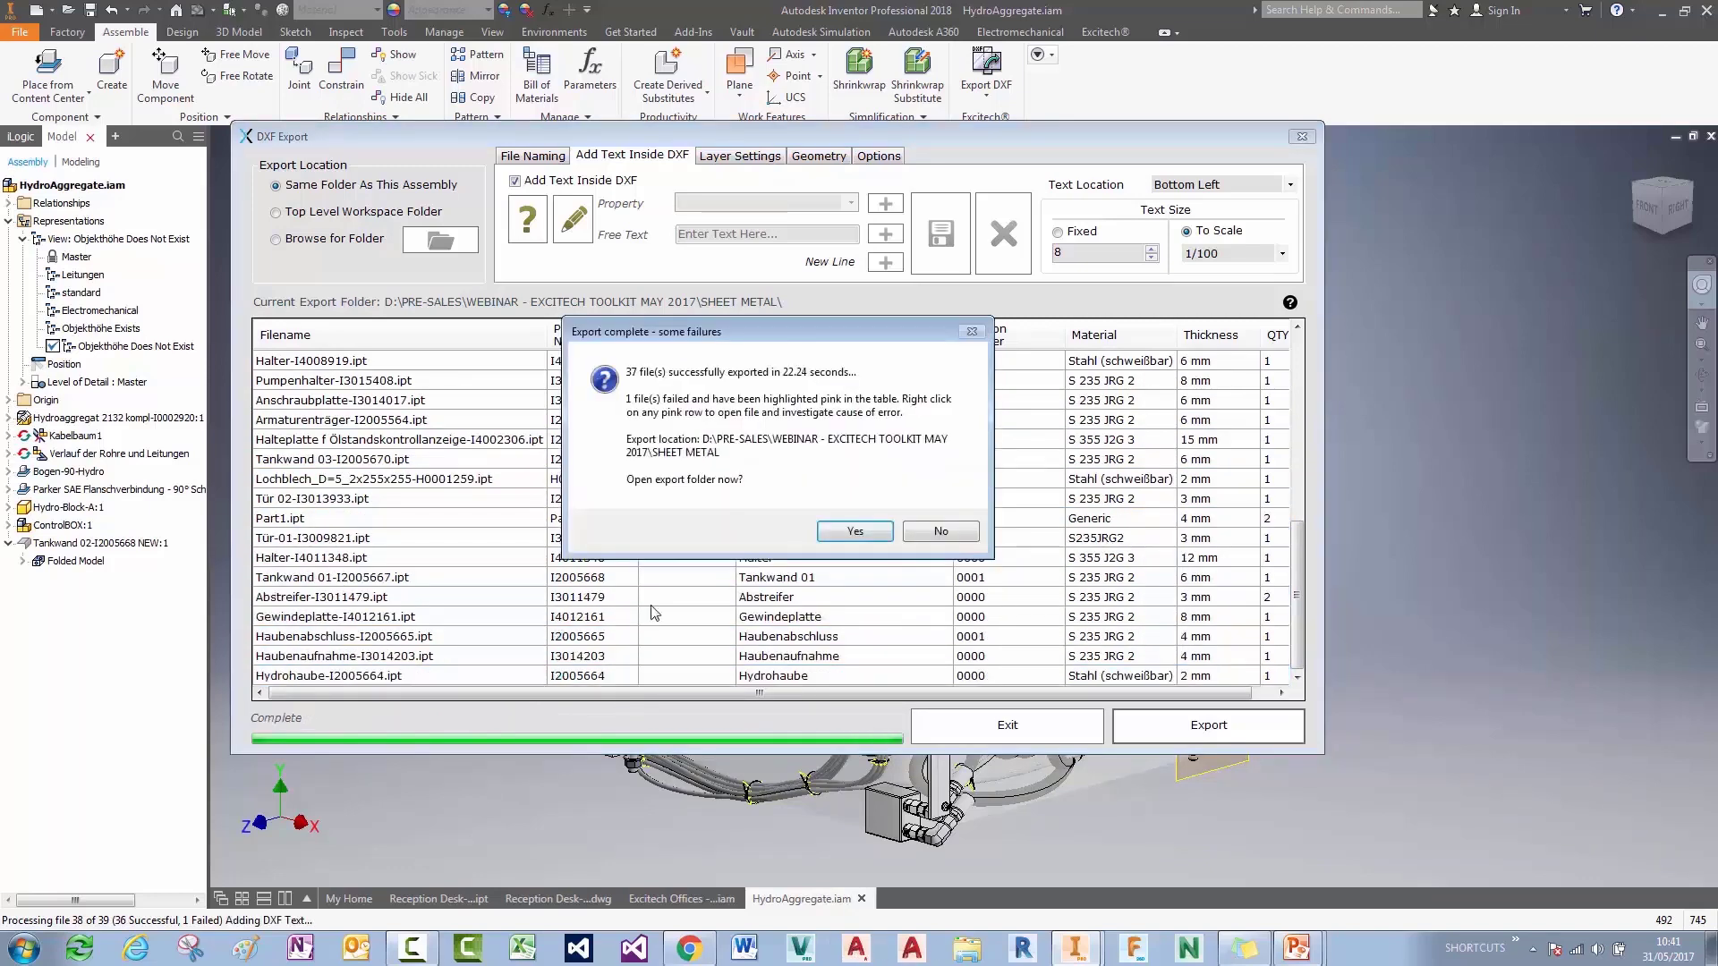
# Step: Open I2005668-QTY-1.dxf in AutoCAD from the export folder, close the folder, and request the log
pyautogui.click(855, 532)
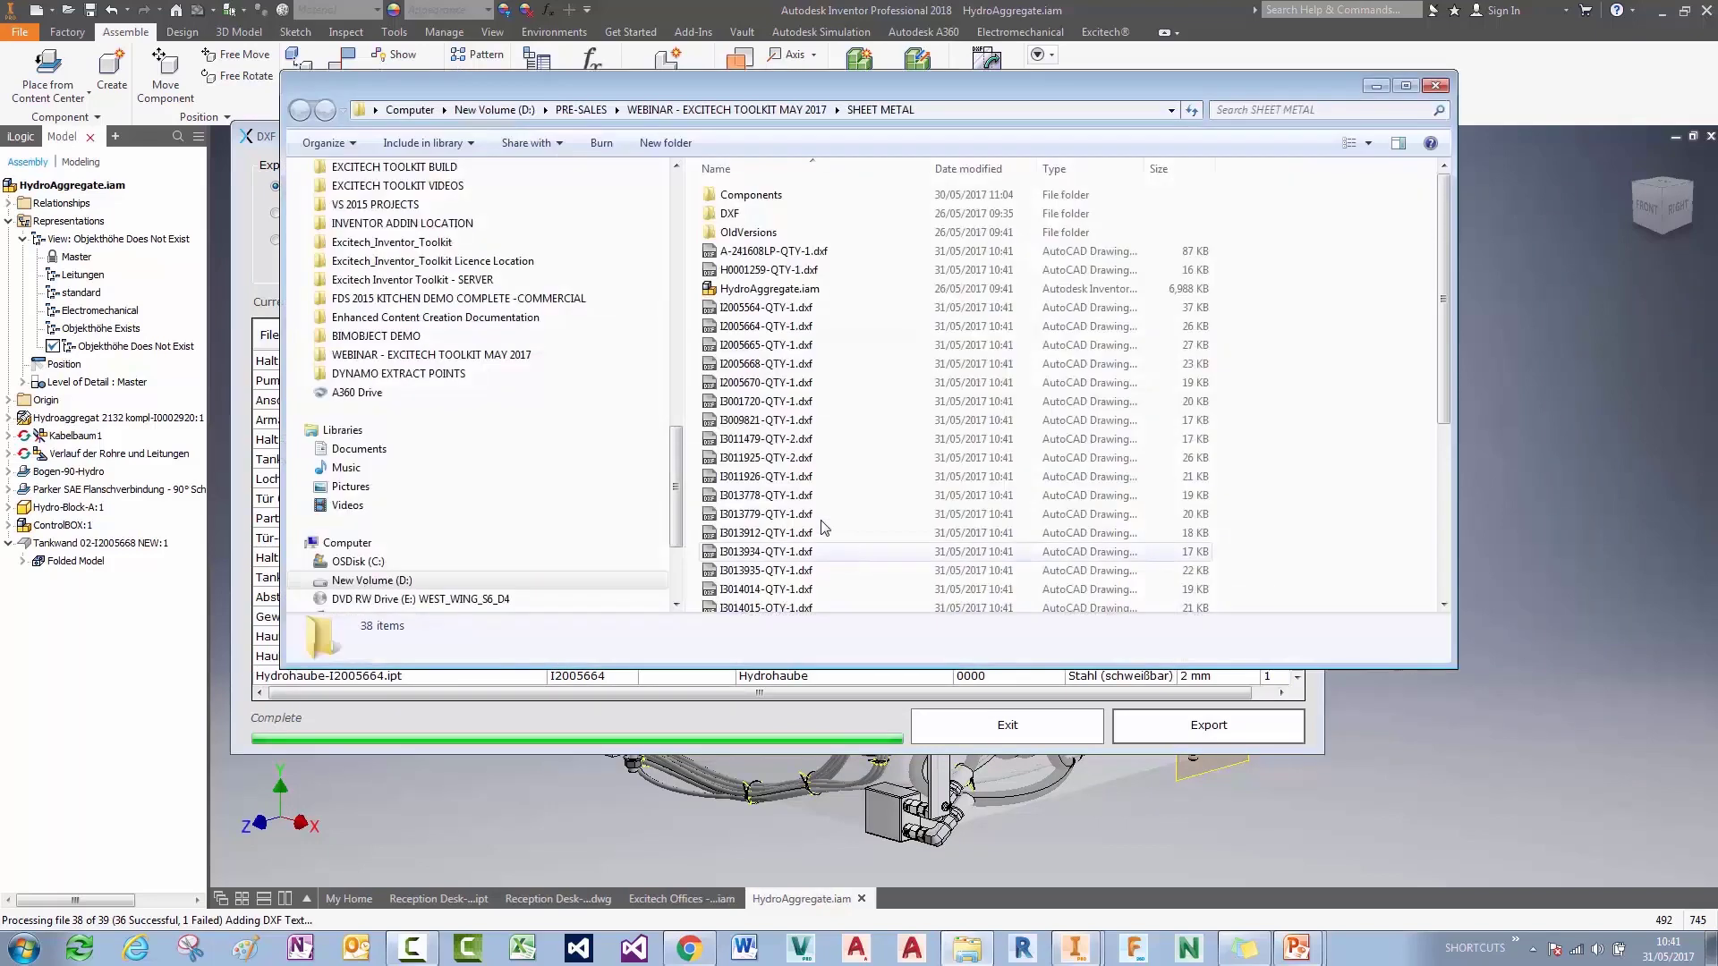
pyautogui.click(775, 381)
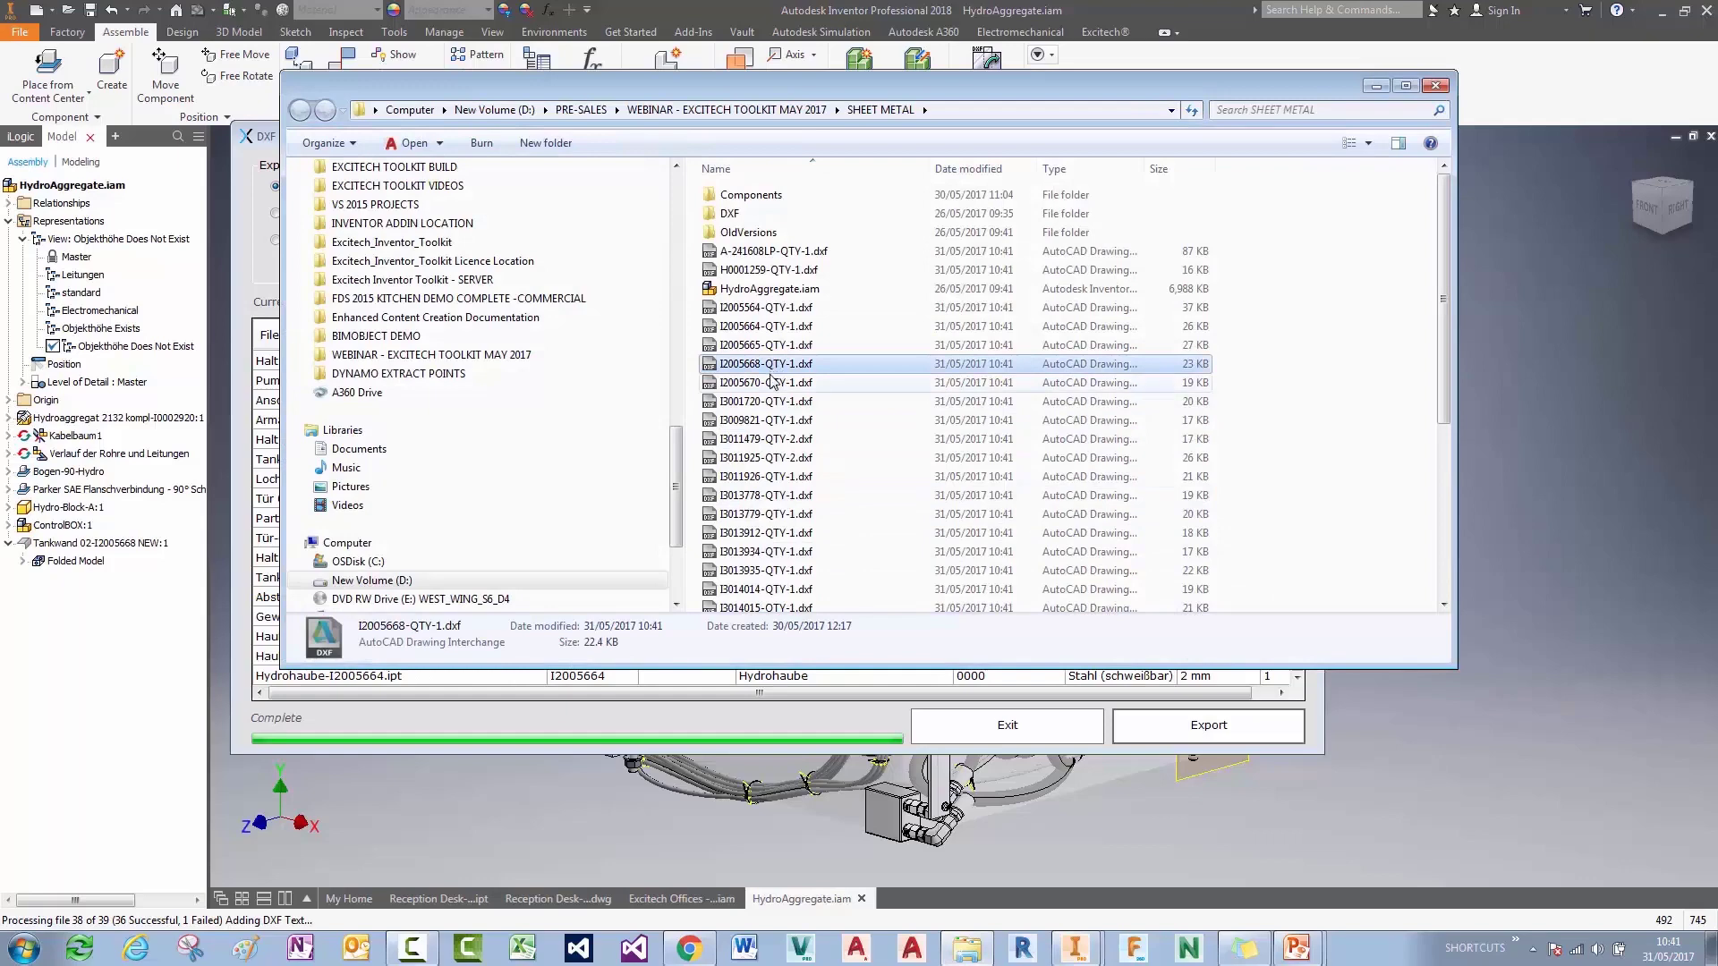
pyautogui.doubleClick(772, 365)
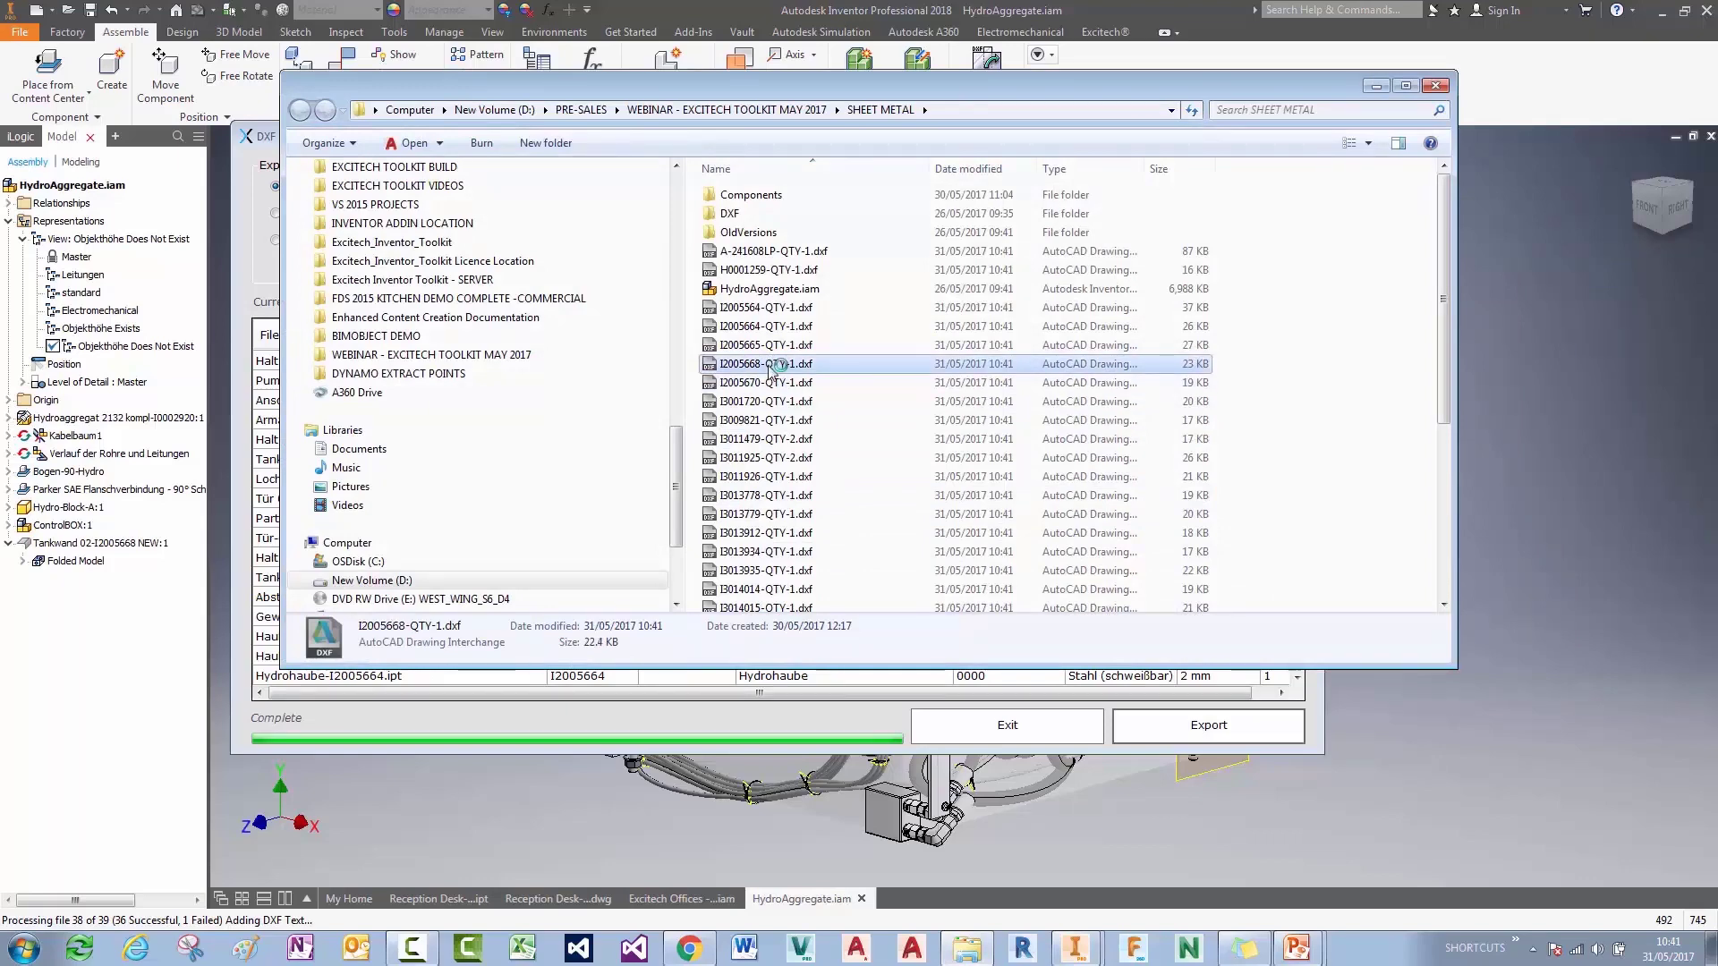
pyautogui.click(1318, 707)
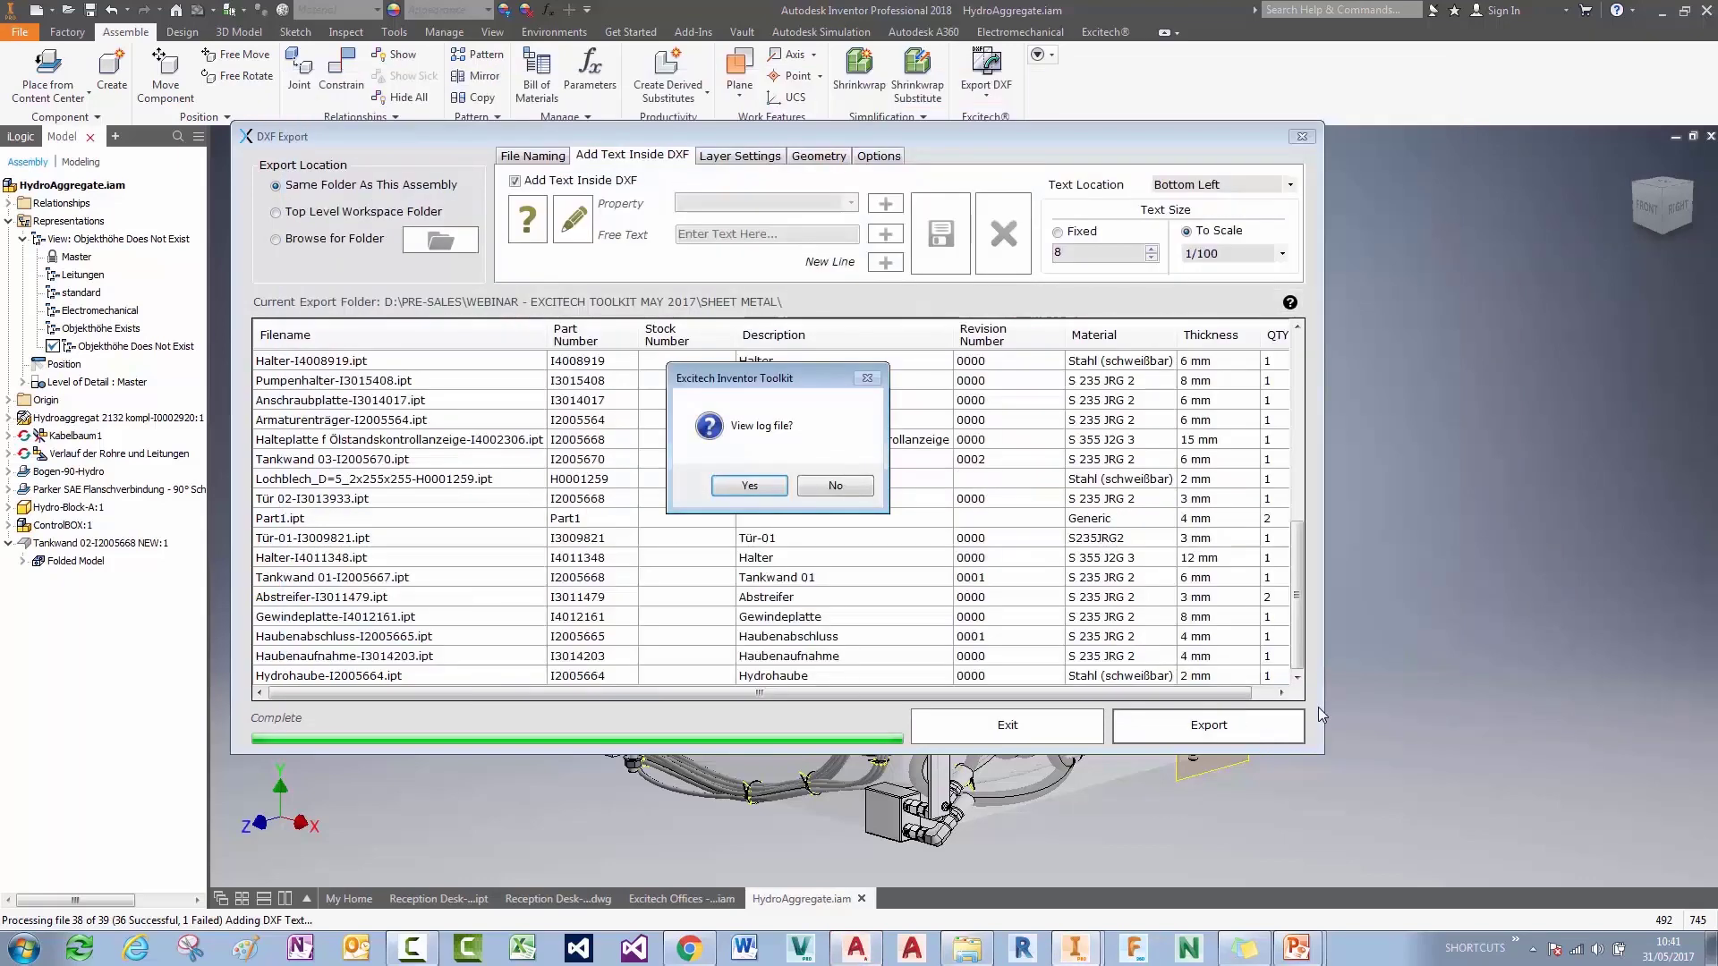
pyautogui.click(744, 488)
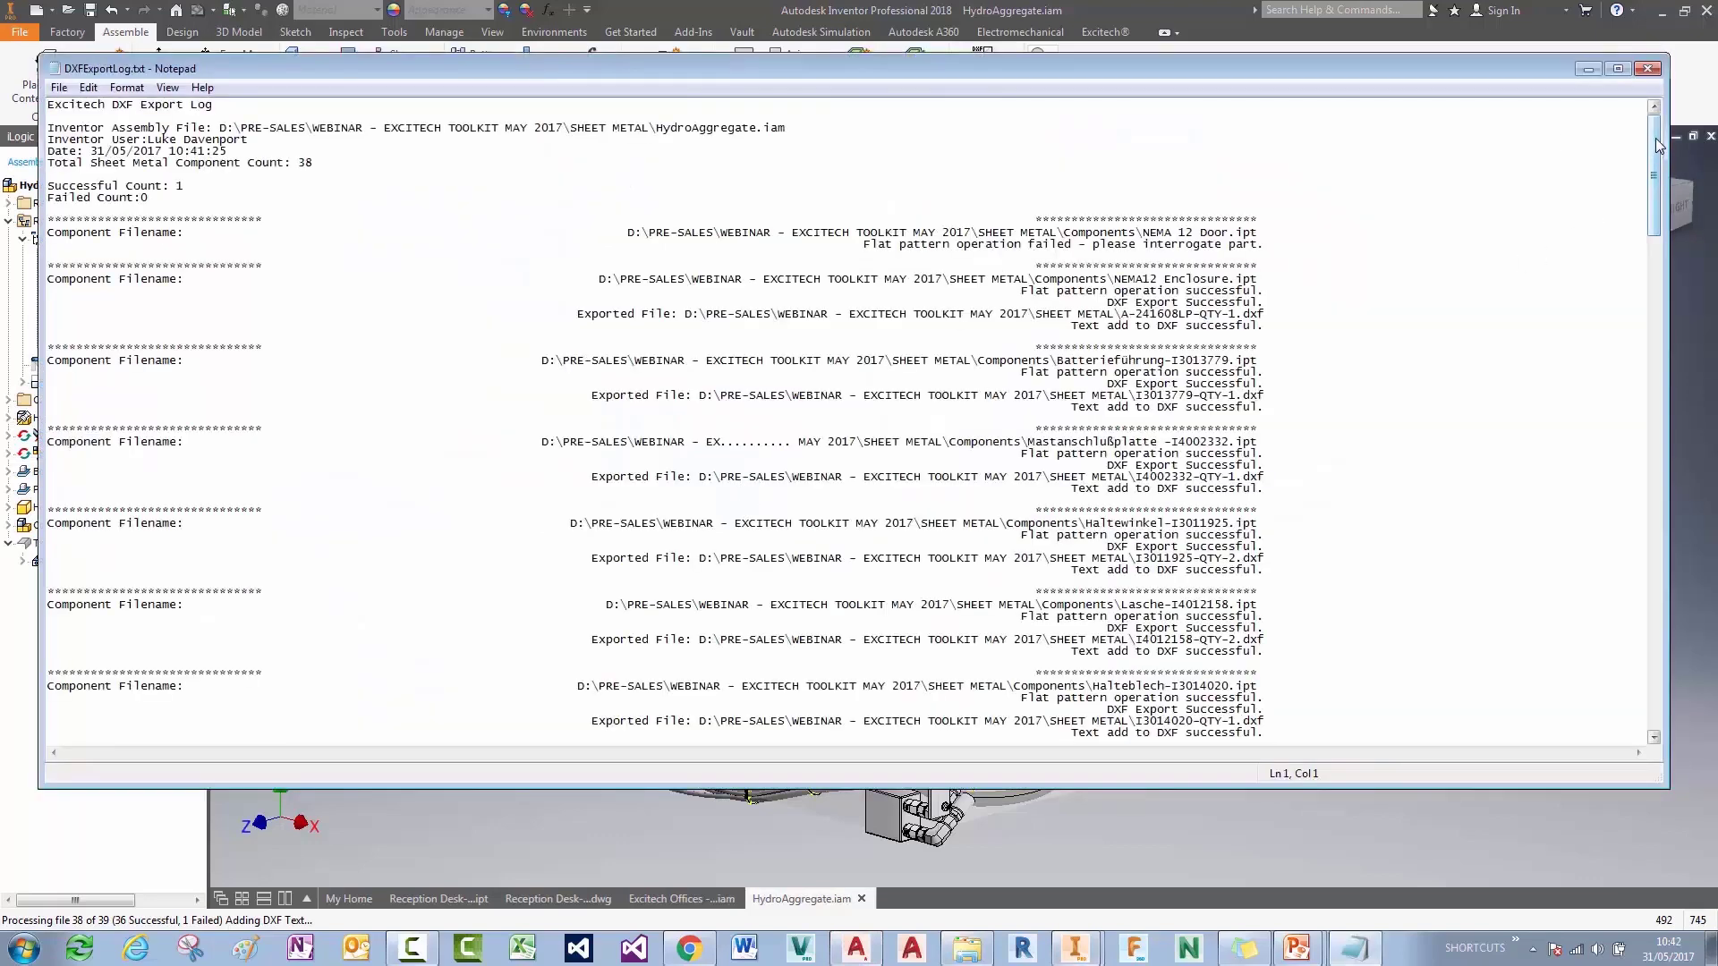
# Step: Highlight the NEMA 12 Door.ipt failure in DXFExportLog.txt, close Notepad, and return to the list top
pyautogui.moveTo(857, 244); pyautogui.dragTo(1272, 253)
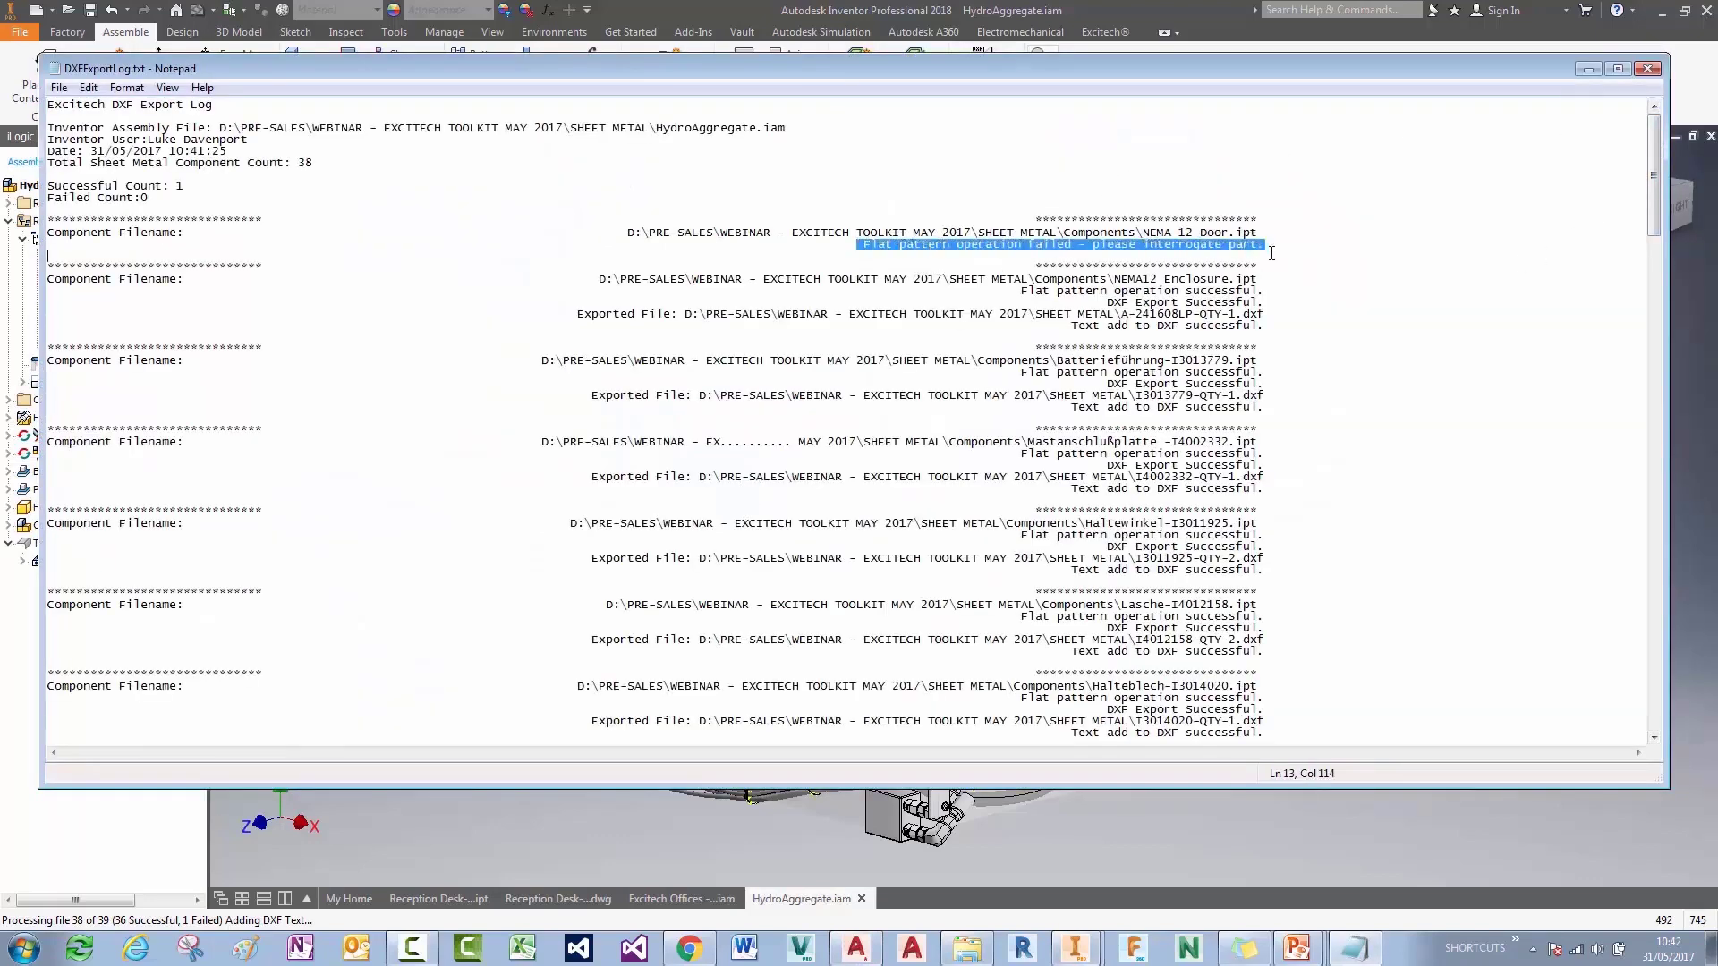
pyautogui.click(1410, 267)
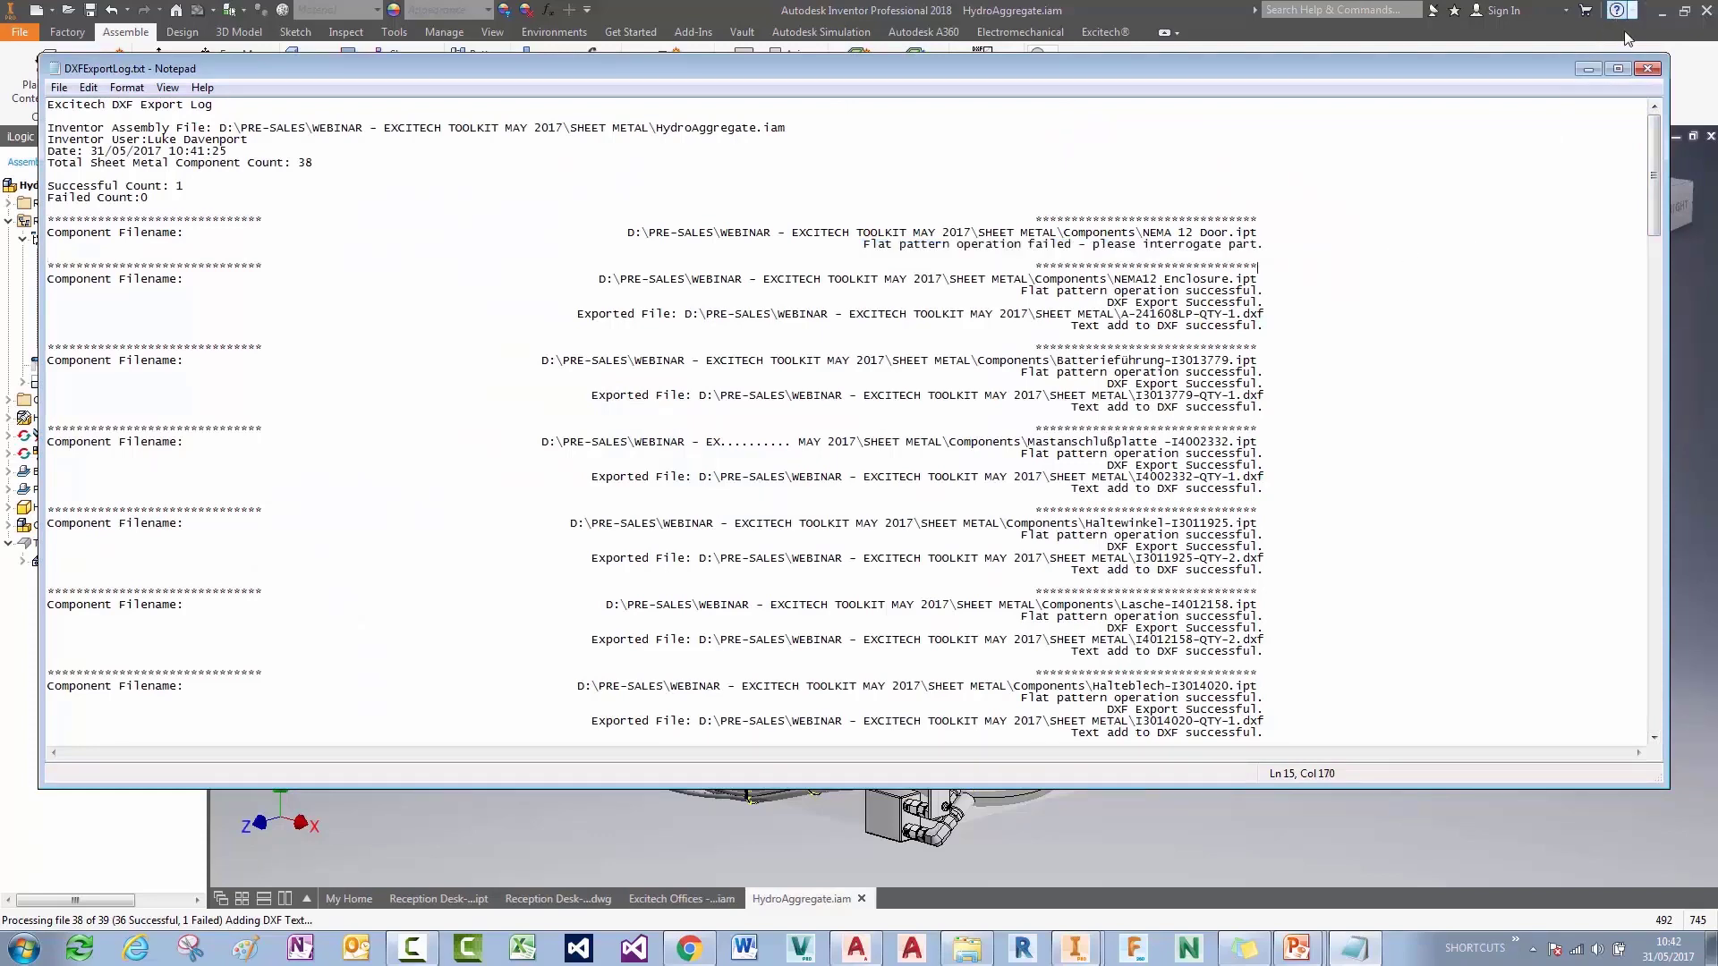
pyautogui.click(1648, 69)
pyautogui.moveTo(1297, 595); pyautogui.dragTo(1297, 410)
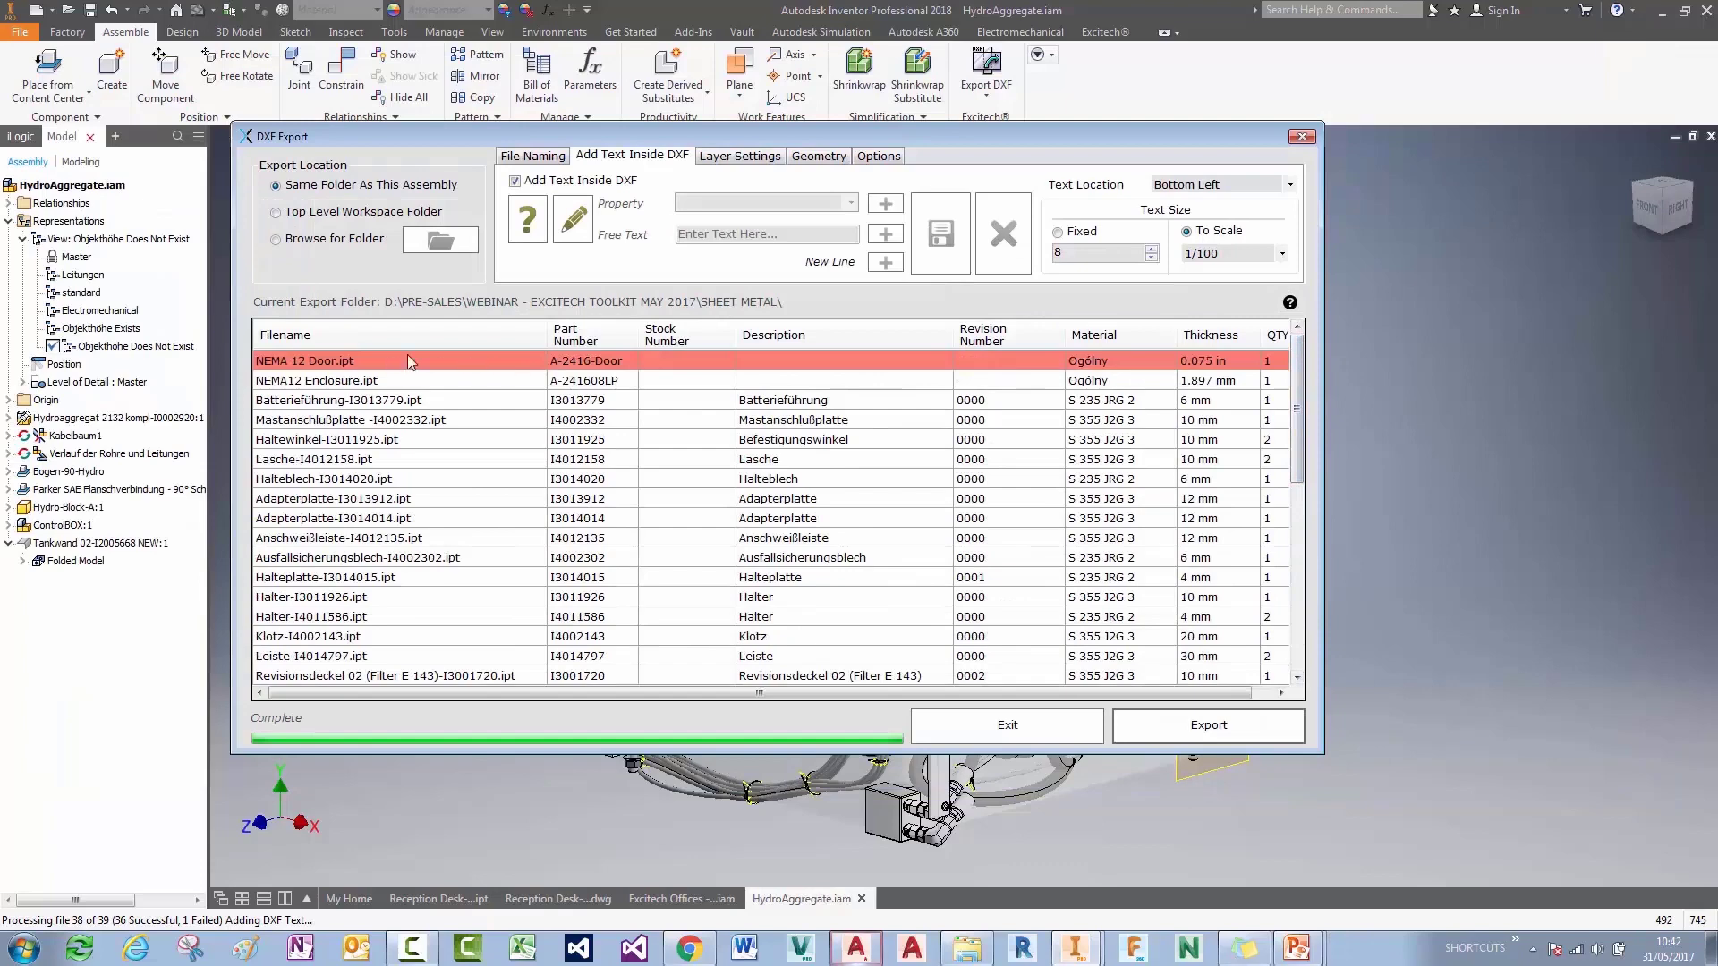
# Step: Open the failed NEMA 12 Door.ipt part from the export list
pyautogui.rightClick(507, 360)
pyautogui.click(584, 370)
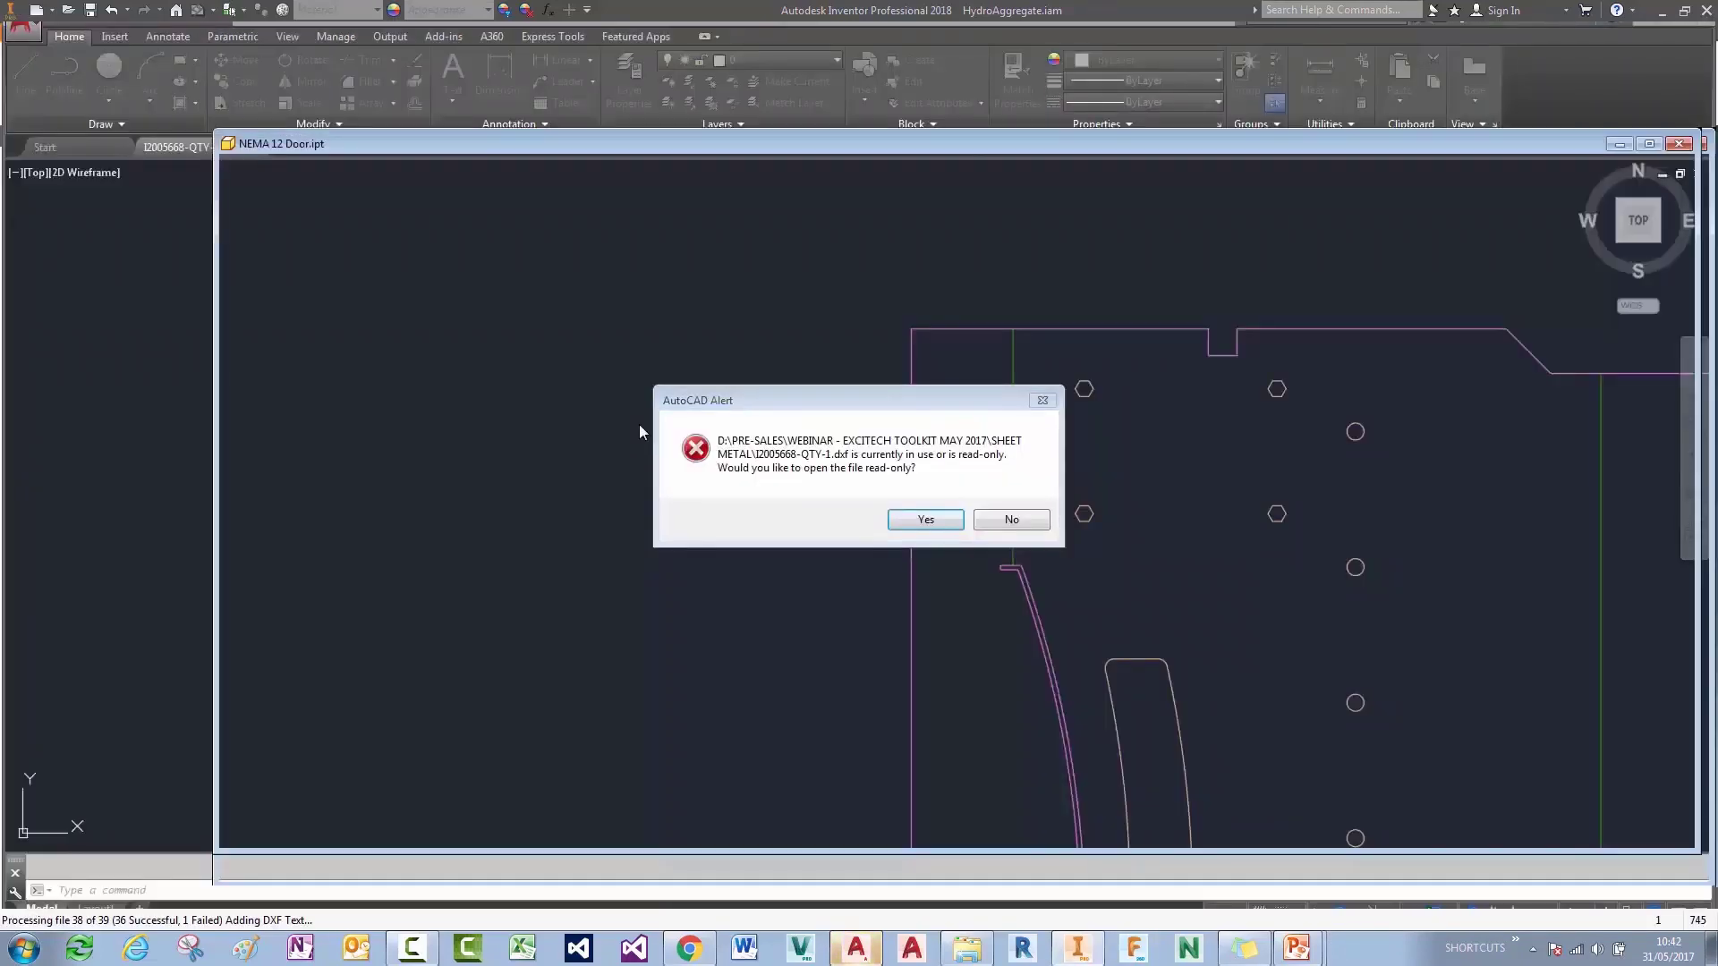
pyautogui.click(911, 515)
# Step: Orbit the door model to inspect it, close it, and switch to AutoCAD's I2005668-QTY-1.dxf
pyautogui.keyDown('shift'); pyautogui.moveTo(974, 510); pyautogui.dragTo(827, 539, button='middle'); pyautogui.keyUp('shift')
pyautogui.scroll(5, 1033, 642)
pyautogui.scroll(-3, 1033, 642)
pyautogui.keyDown('shift'); pyautogui.moveTo(1032, 643); pyautogui.dragTo(1089, 678, button='middle'); pyautogui.keyUp('shift')
pyautogui.moveTo(614, 533); pyautogui.dragTo(670, 665, button='middle')
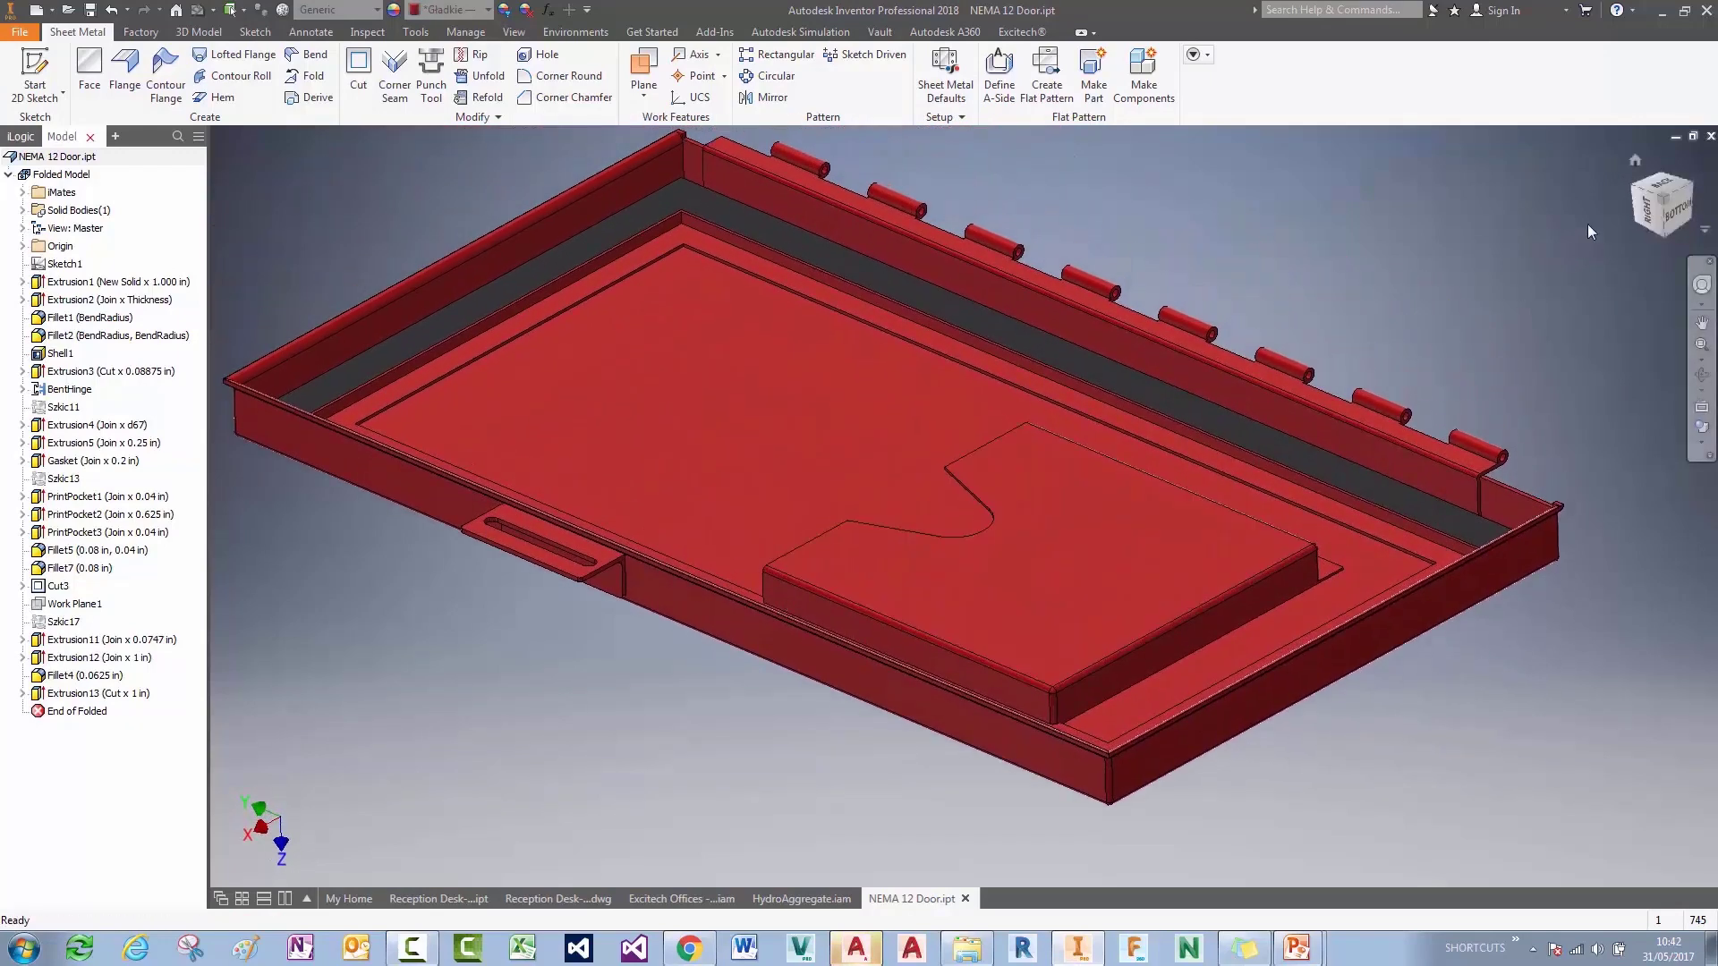
pyautogui.click(1709, 139)
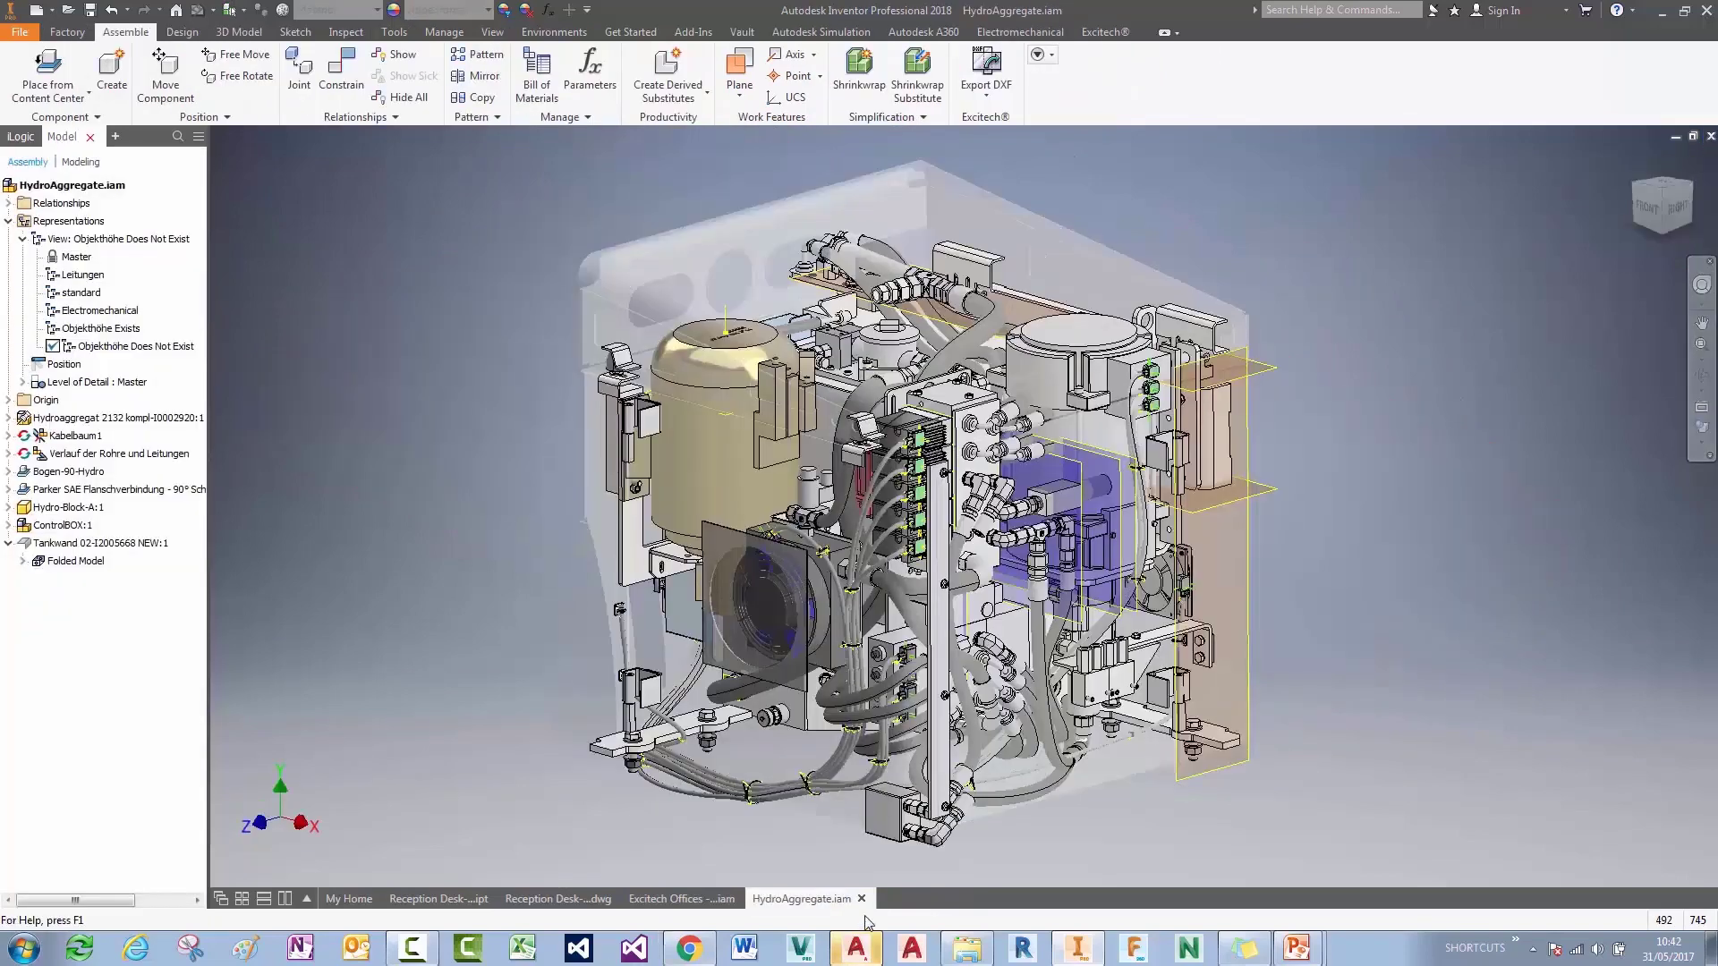
pyautogui.click(855, 950)
# Step: Open I2005668-QTY-1.dxf read-only and check the layers of the green bend line and outer boundary
pyautogui.click(926, 518)
pyautogui.moveTo(1119, 577)
pyautogui.mouseDown(button='middle')
pyautogui.moveTo(740, 426)
pyautogui.moveTo(755, 417)
pyautogui.mouseUp(button='middle')
pyautogui.scroll(-4, 740, 426)
pyautogui.scroll(4, 748, 372)
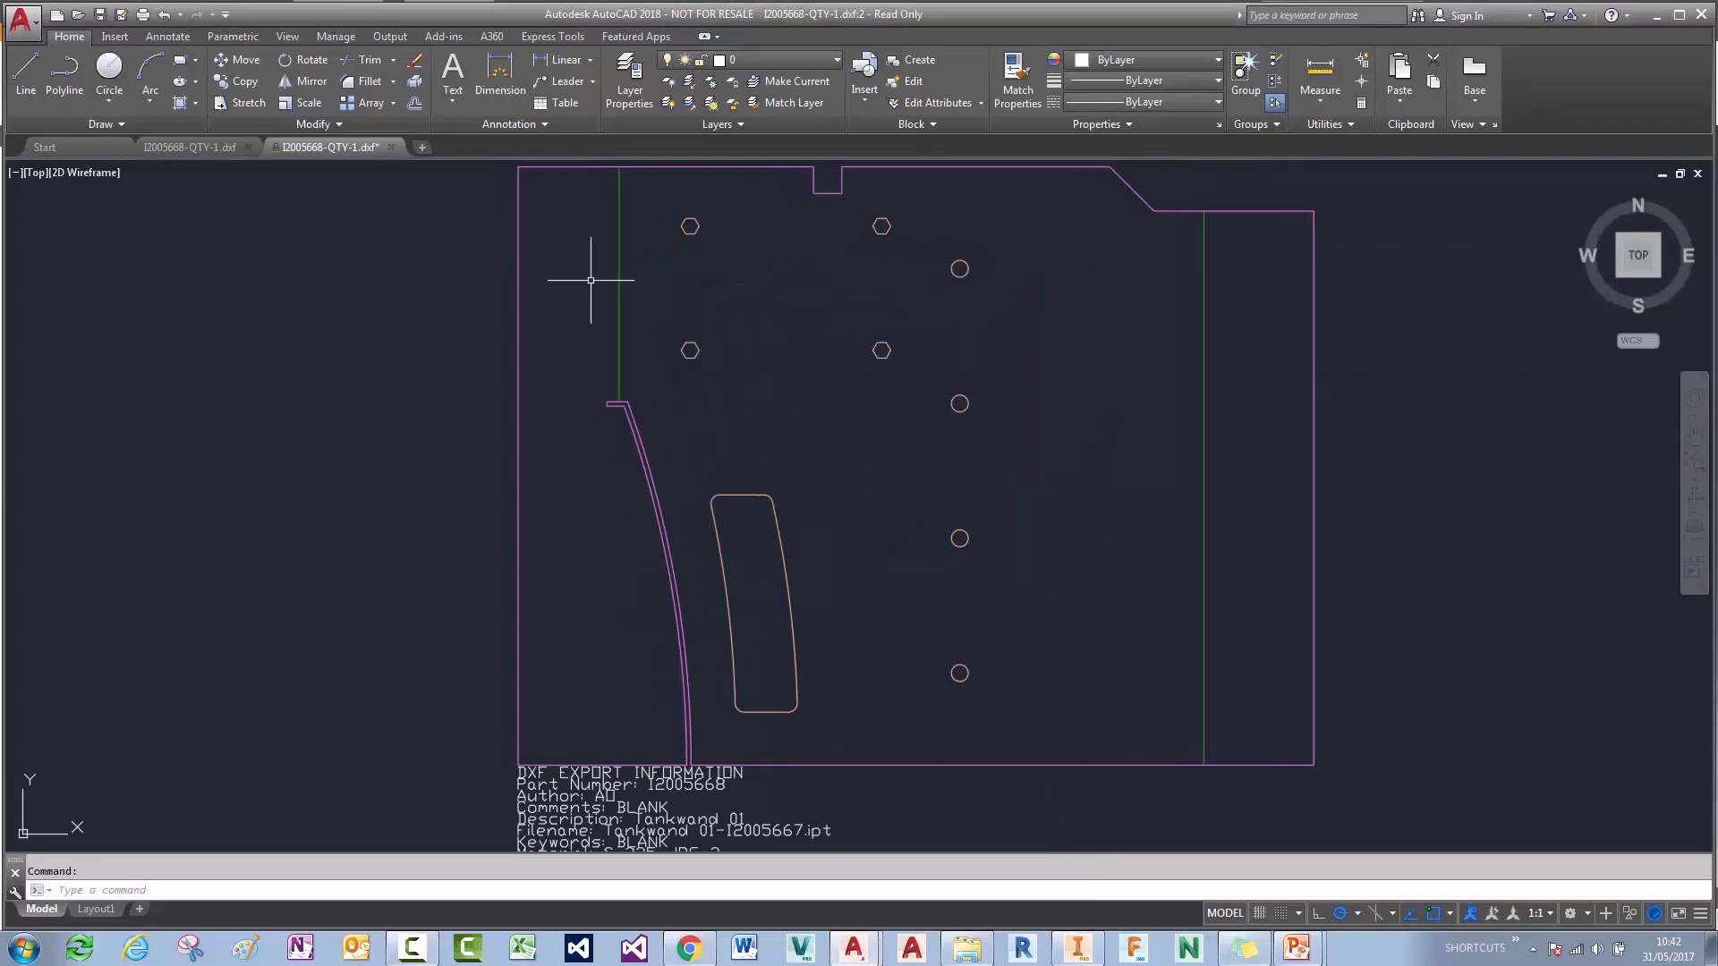
pyautogui.click(618, 278)
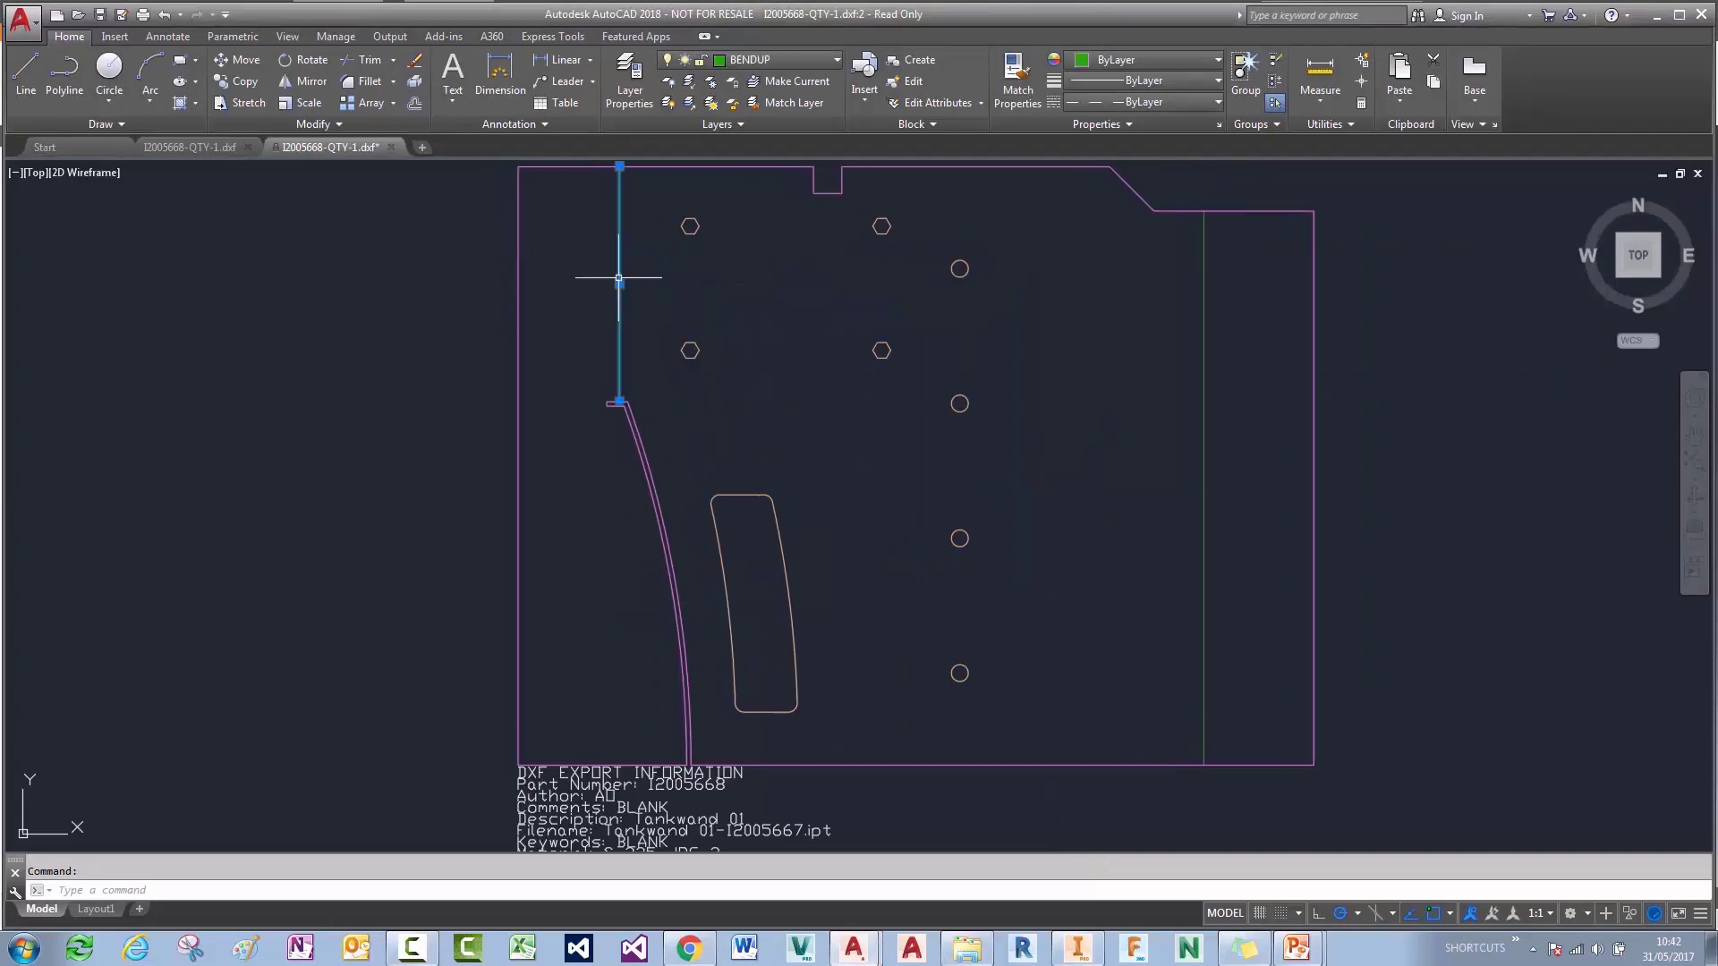
pyautogui.press('Escape')
pyautogui.click(642, 444)
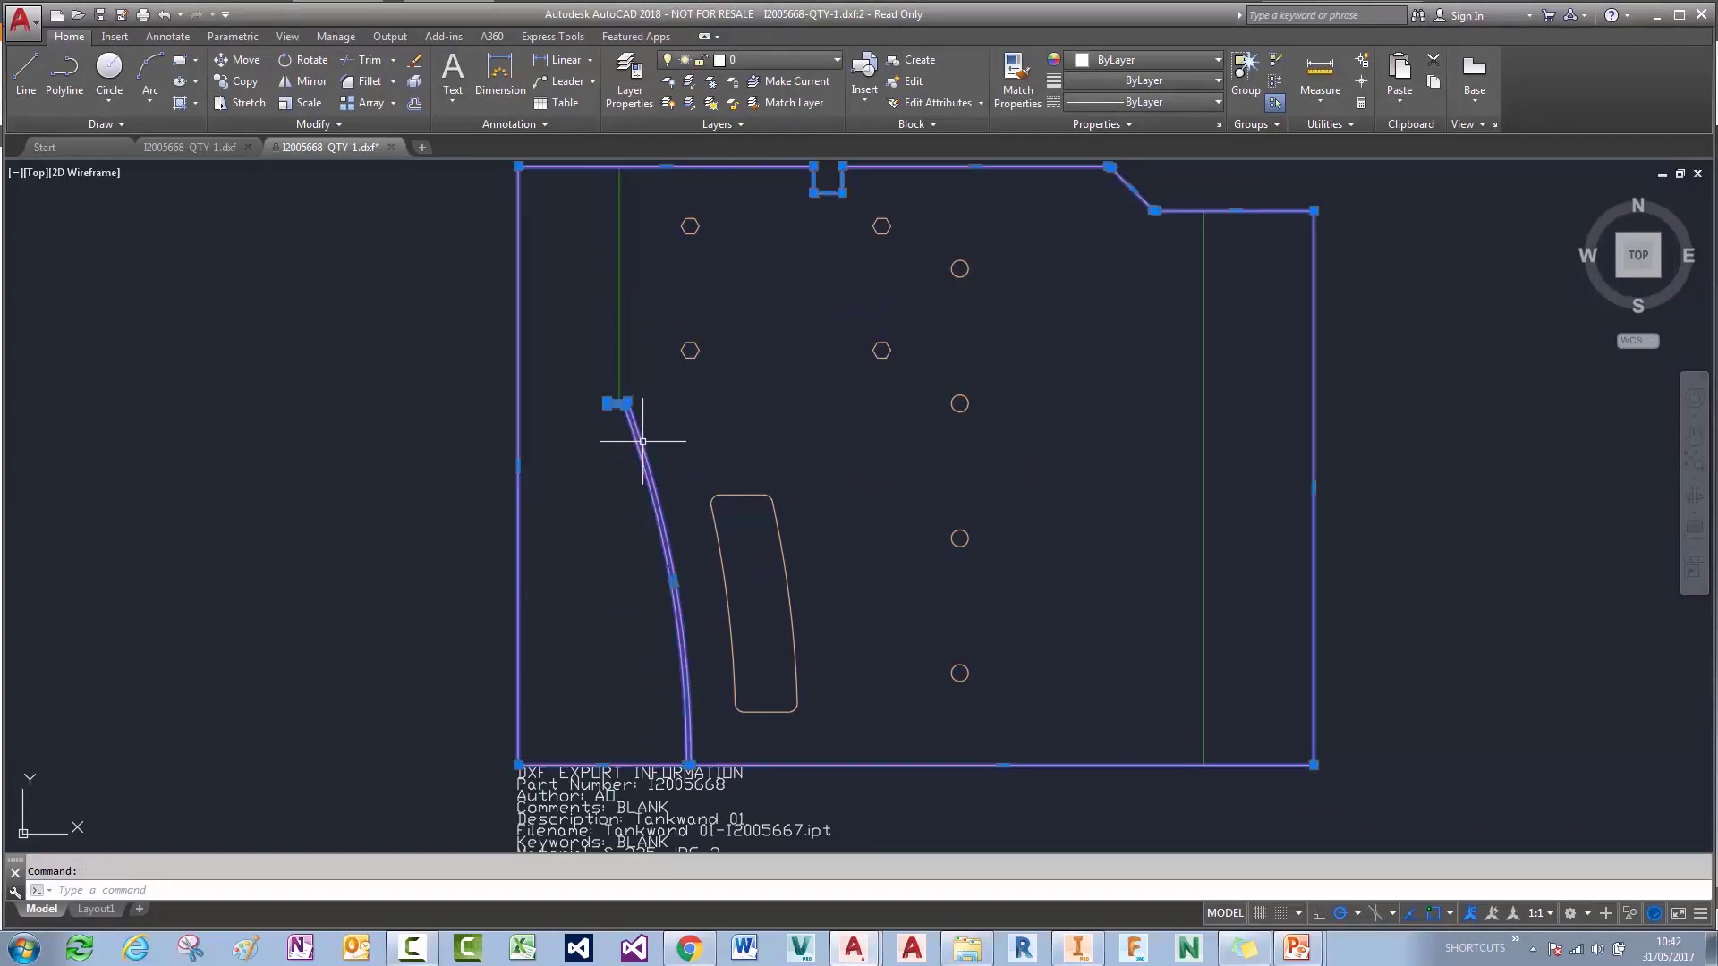
# Step: Bring the DXF export information text into view, showing I2005668, Tankwand 01, S 235 JRG 2, QTY 1
pyautogui.moveTo(665, 727); pyautogui.dragTo(729, 448, button='middle')
pyautogui.scroll(-3, 729, 448)
pyautogui.scroll(5, 760, 657)
pyautogui.moveTo(761, 658); pyautogui.dragTo(635, 658, button='middle')
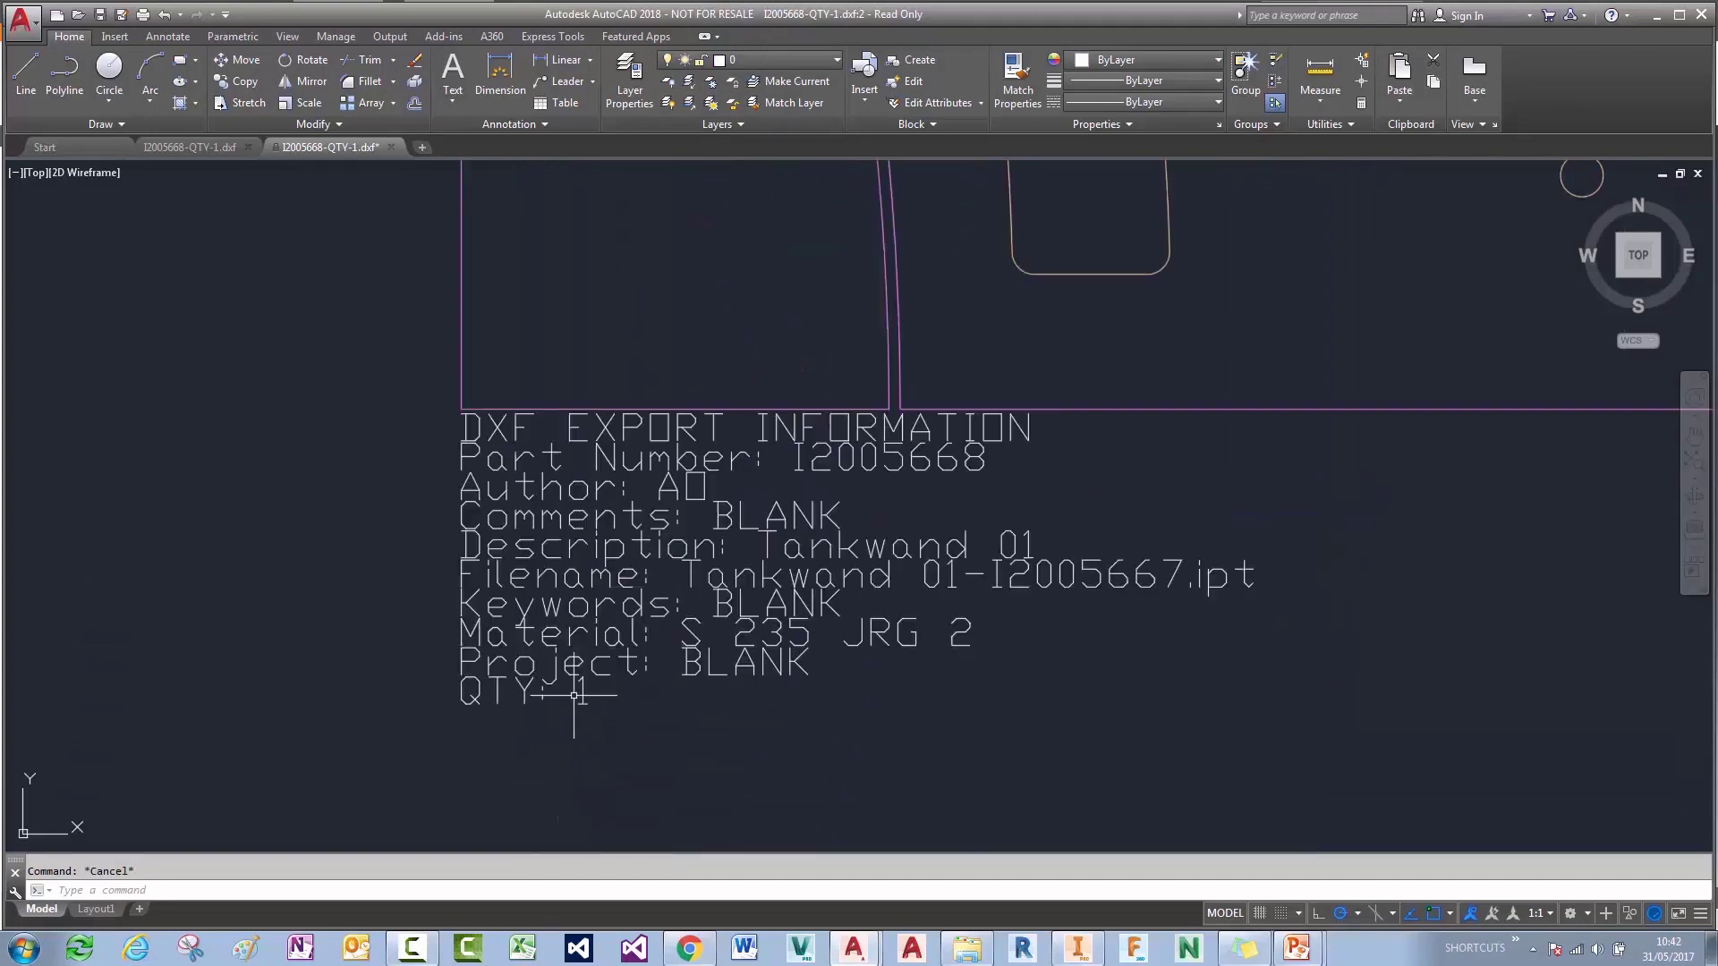